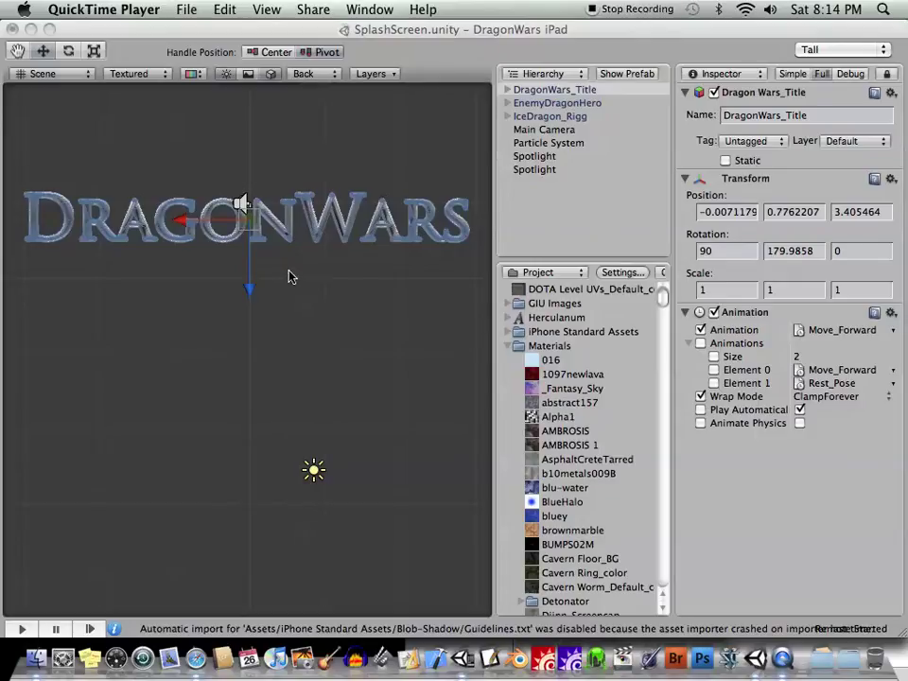
{"action": "left_click", "coordinate": [291, 276]}
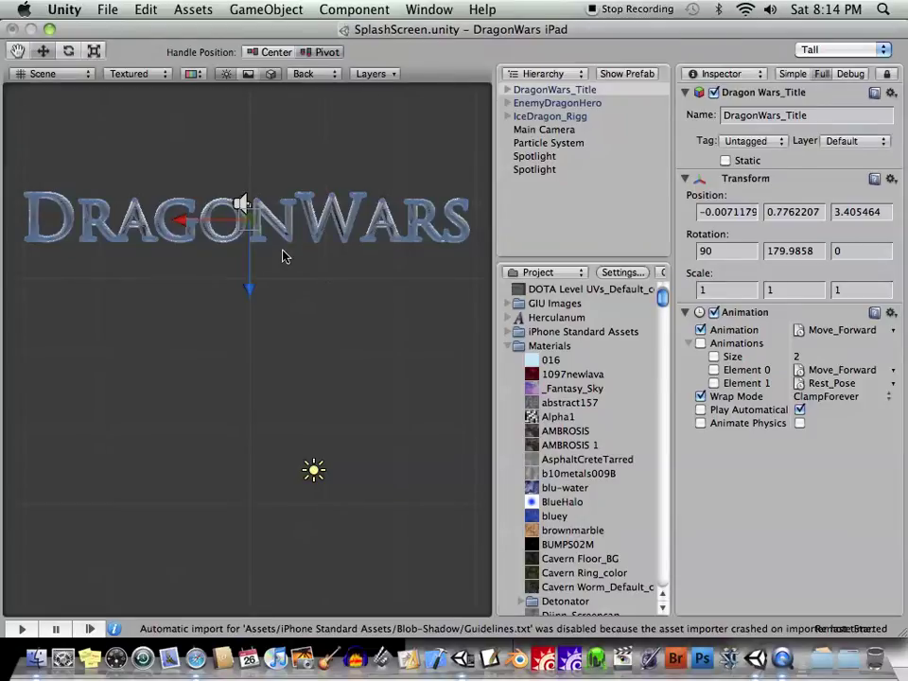
{"action": "mouse_move", "coordinate": [298, 262]}
{"action": "middle_mouse_down"}
{"action": "mouse_move", "coordinate": [296, 270]}
{"action": "mouse_move", "coordinate": [297, 262]}
{"action": "middle_mouse_up"}
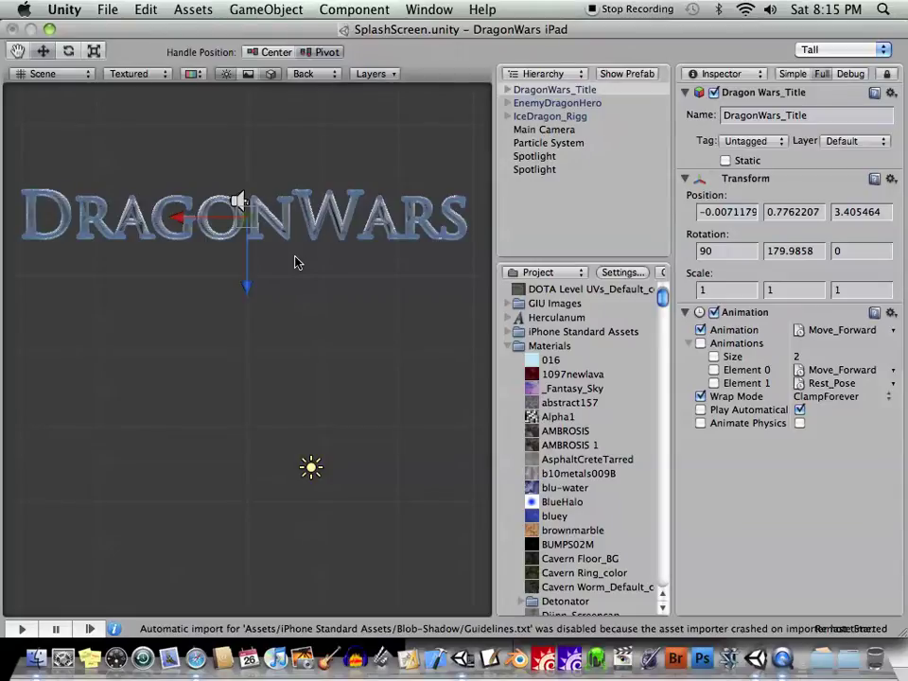
{"action": "mouse_move", "coordinate": [296, 263]}
{"action": "middle_mouse_down"}
{"action": "mouse_move", "coordinate": [302, 242]}
{"action": "mouse_move", "coordinate": [303, 254]}
{"action": "middle_mouse_up"}
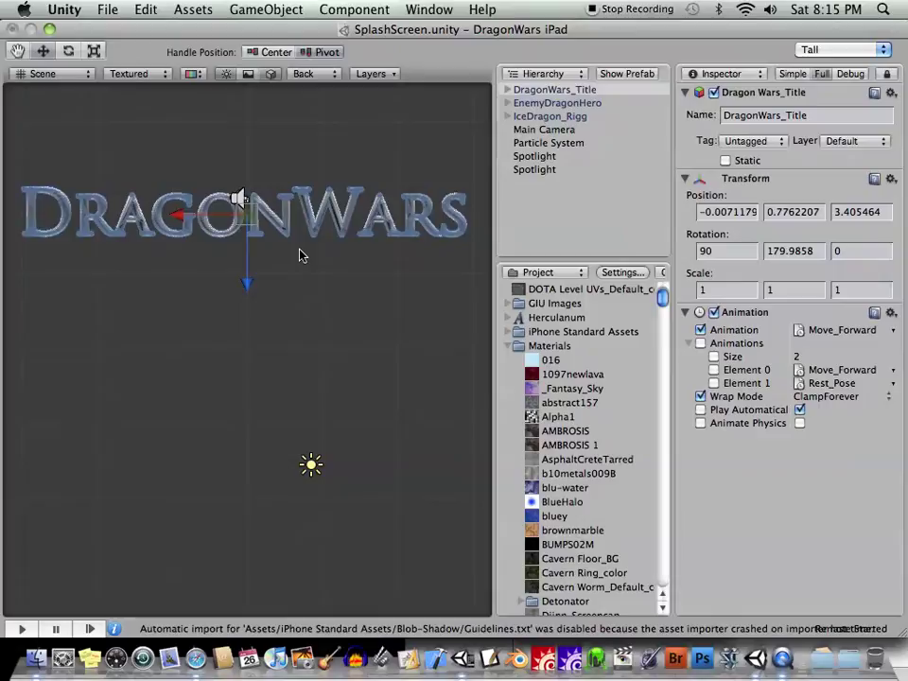
{"action": "middle_click_drag", "start_coordinate": [300, 254], "coordinate": [298, 251]}
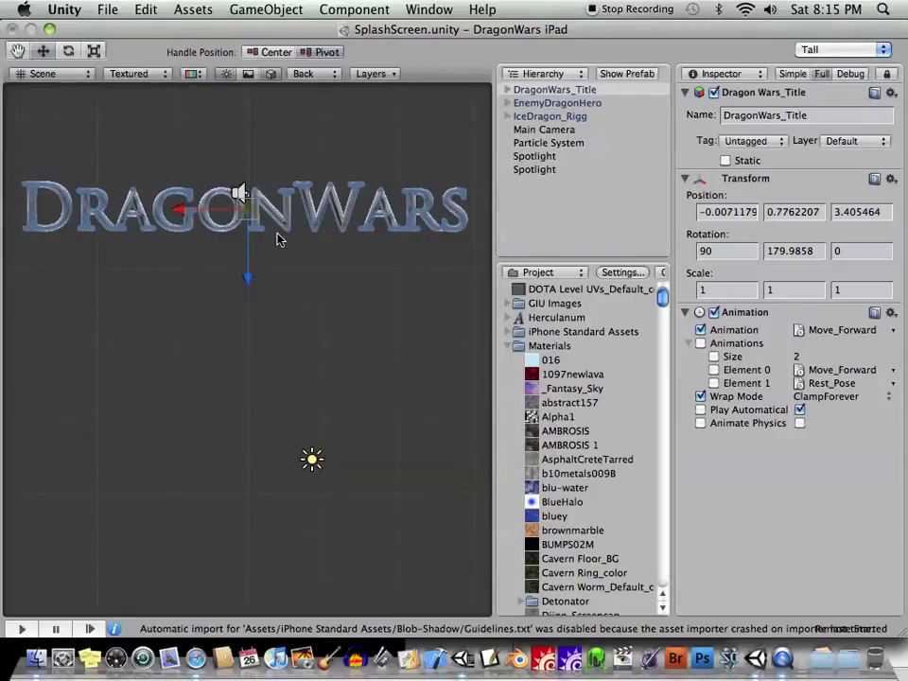
{"action": "left_click_drag", "start_coordinate": [337, 252], "coordinate": [238, 448], "text": "alt"}
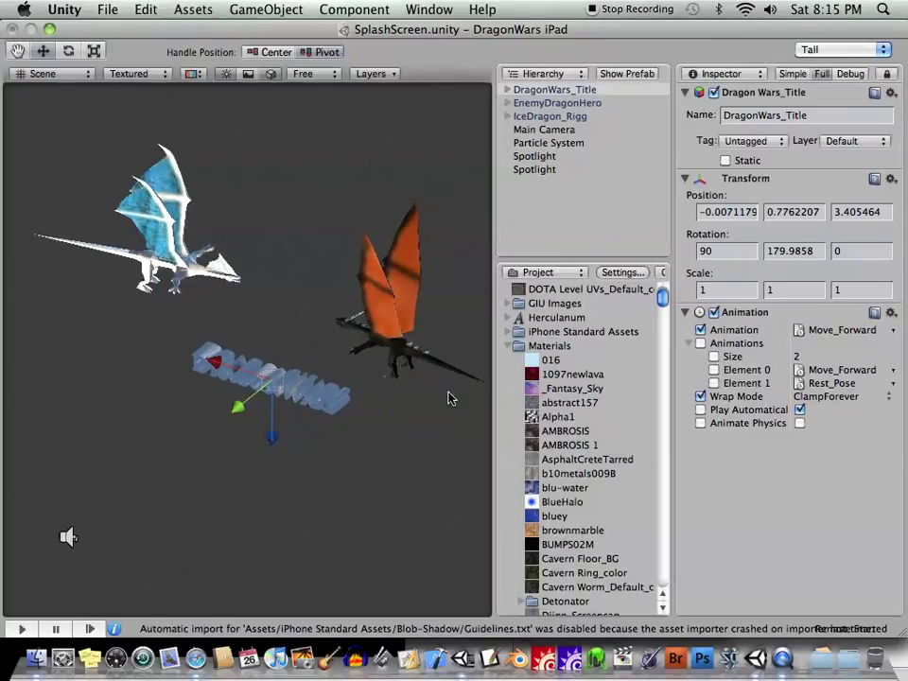
Step: Review the DragonWars iPad project's build settings, checking the listed scenes and available build targets, without building
{"action": "left_click", "coordinate": [108, 10]}
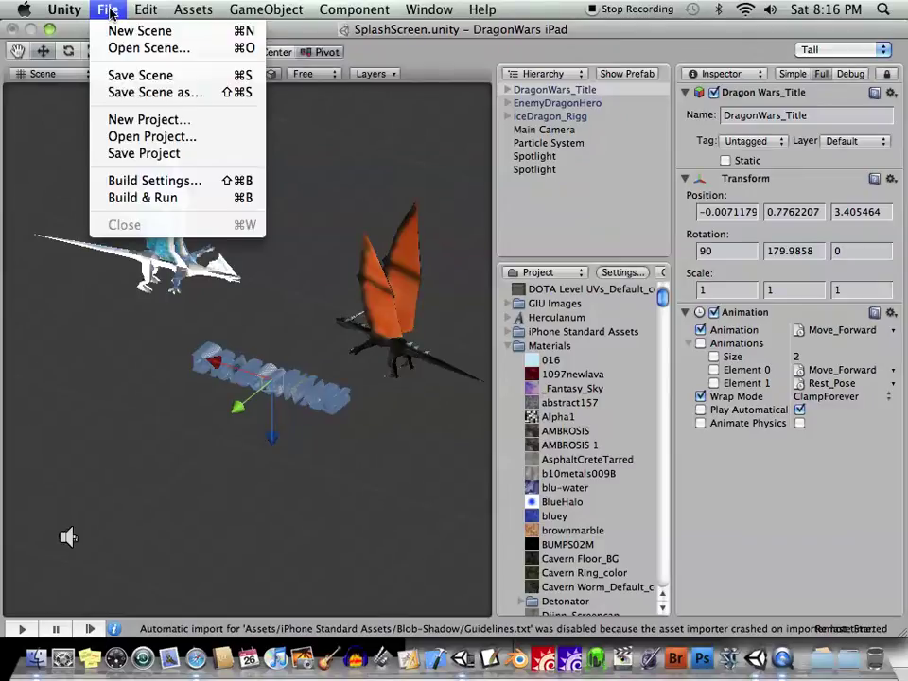
{"action": "left_click", "coordinate": [161, 179]}
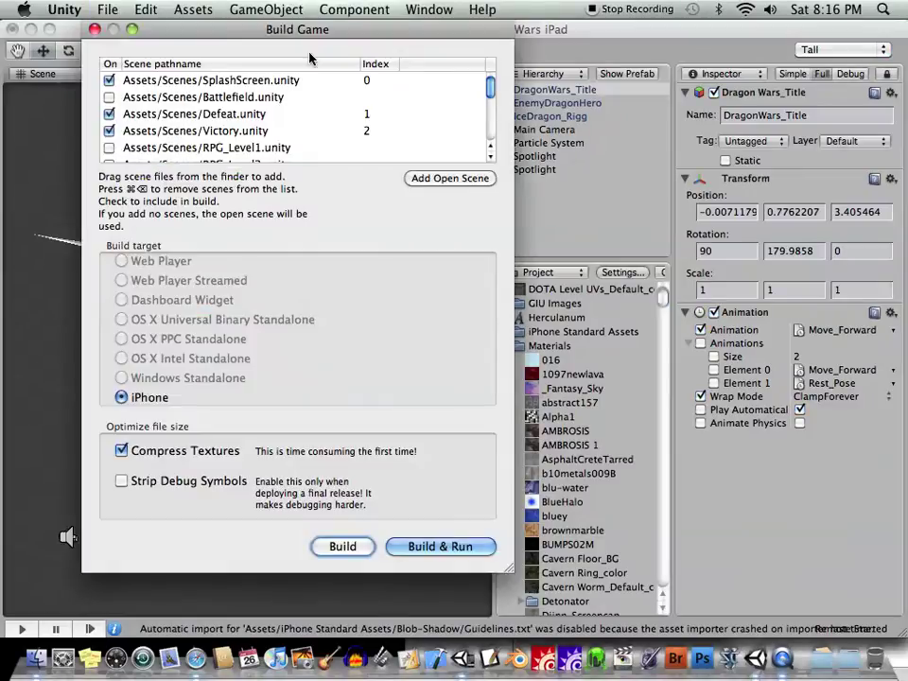
{"action": "left_click_drag", "start_coordinate": [318, 30], "coordinate": [327, 29]}
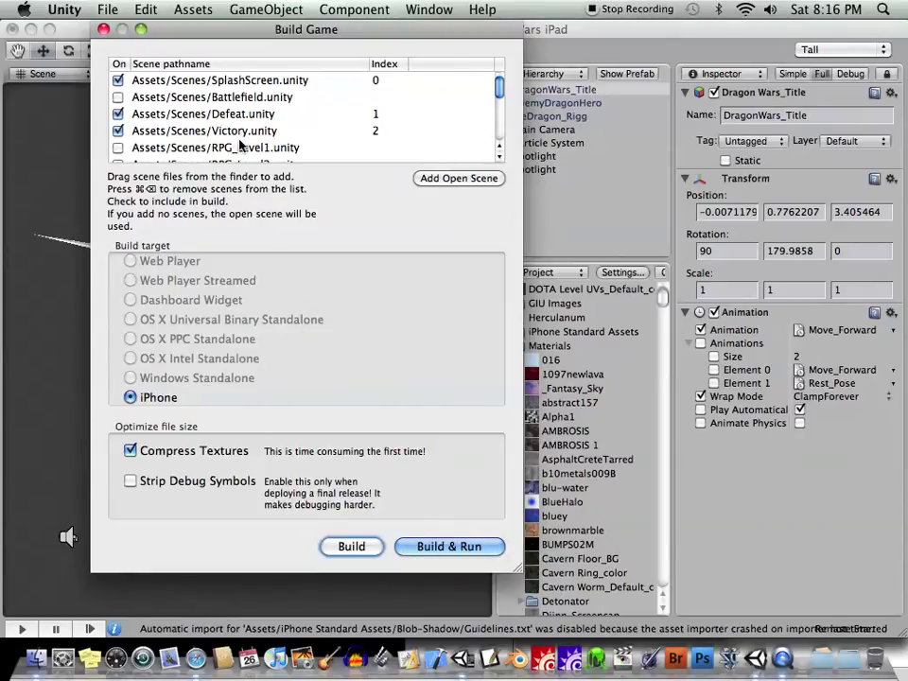
{"action": "left_click", "coordinate": [102, 29]}
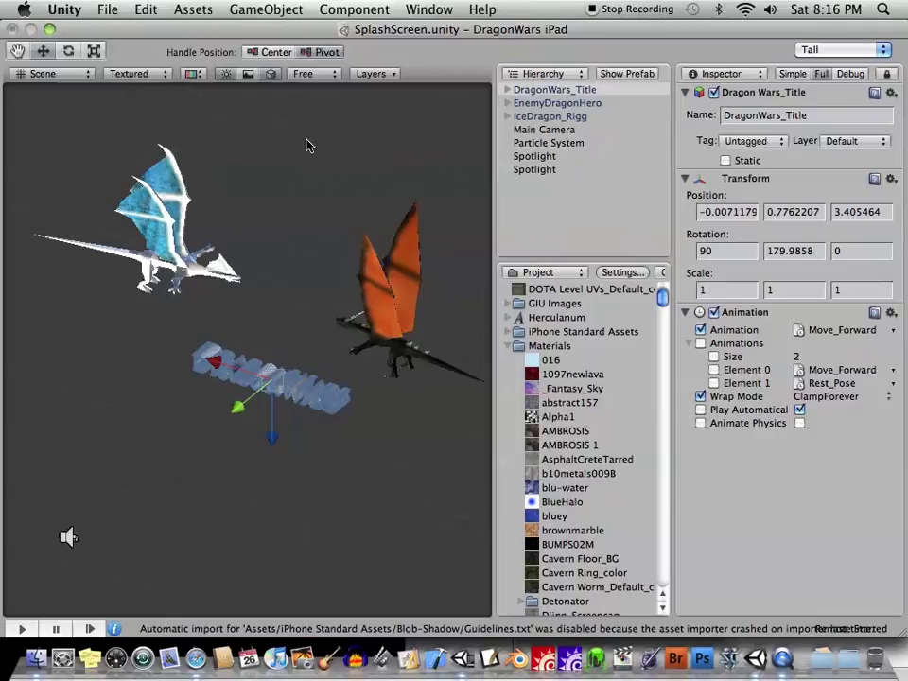
Step: Switch to the DragonWars_Desktop project and place the EnemyDragonHero model in the empty scene
{"action": "left_click_drag", "start_coordinate": [297, 380], "coordinate": [156, 428], "text": "alt"}
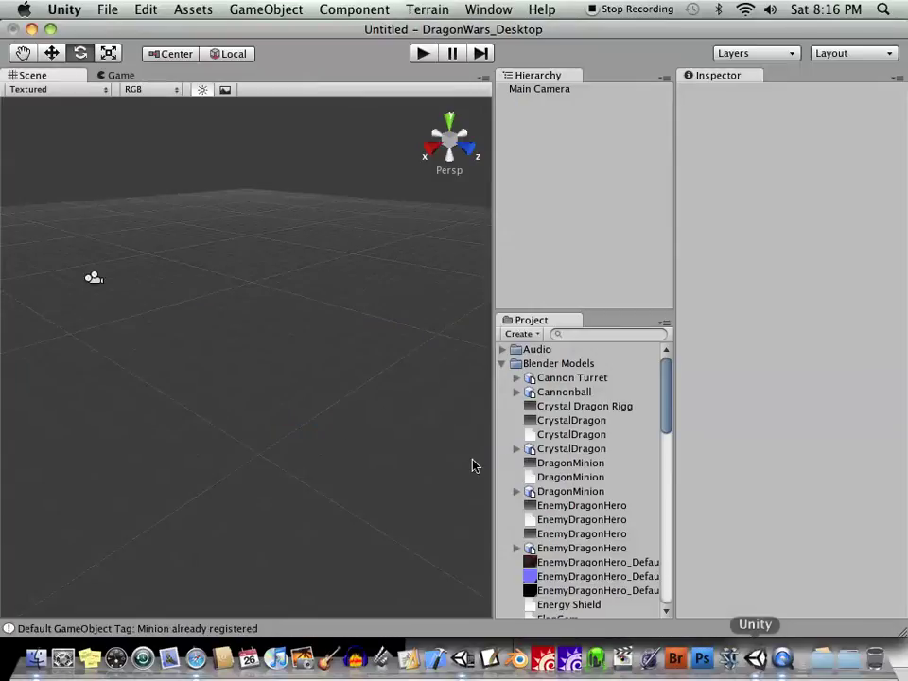
{"action": "key", "text": "alt"}
{"action": "left_click_drag", "start_coordinate": [280, 357], "coordinate": [349, 391], "text": "alt"}
{"action": "scroll", "coordinate": [512, 399], "scroll_direction": "down", "scroll_amount": 3}
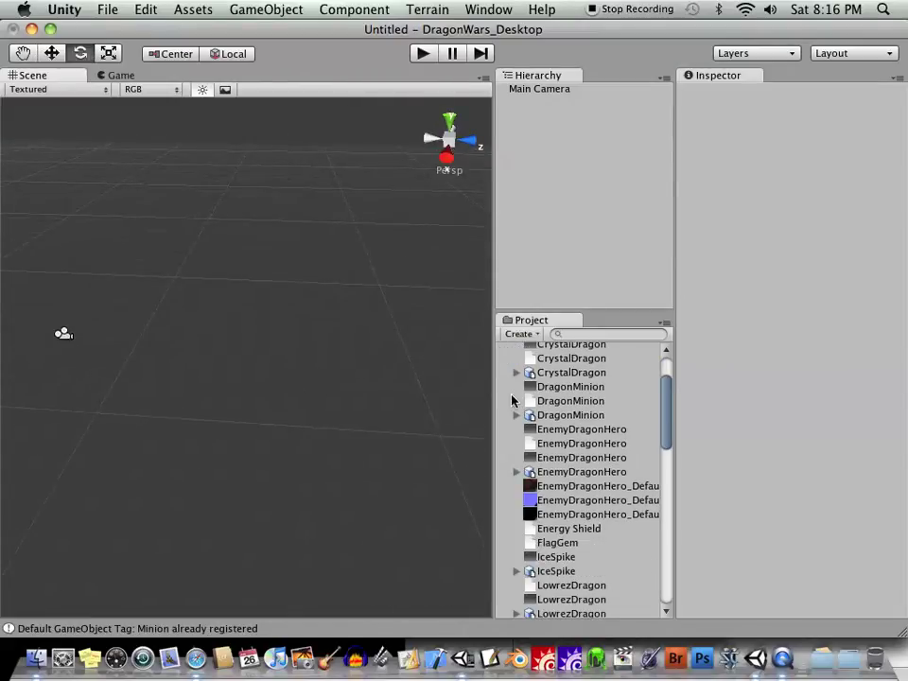
{"action": "left_click_drag", "start_coordinate": [587, 471], "coordinate": [284, 310]}
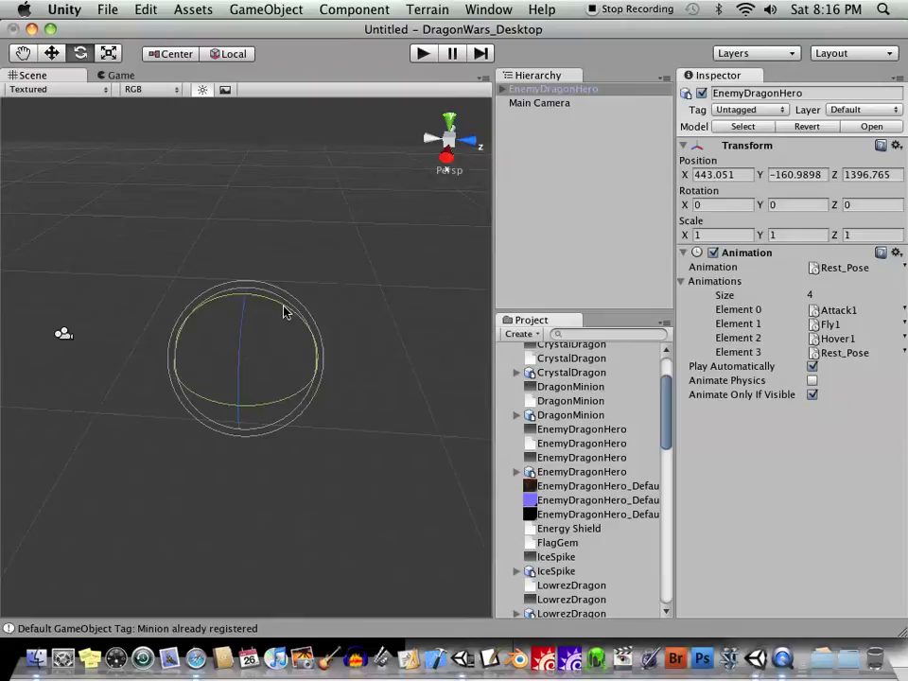
Step: Scale the EnemyDragonHero model uniformly to about 402.7 with the Scale tool and return to the Move tool
{"action": "left_click", "coordinate": [113, 52]}
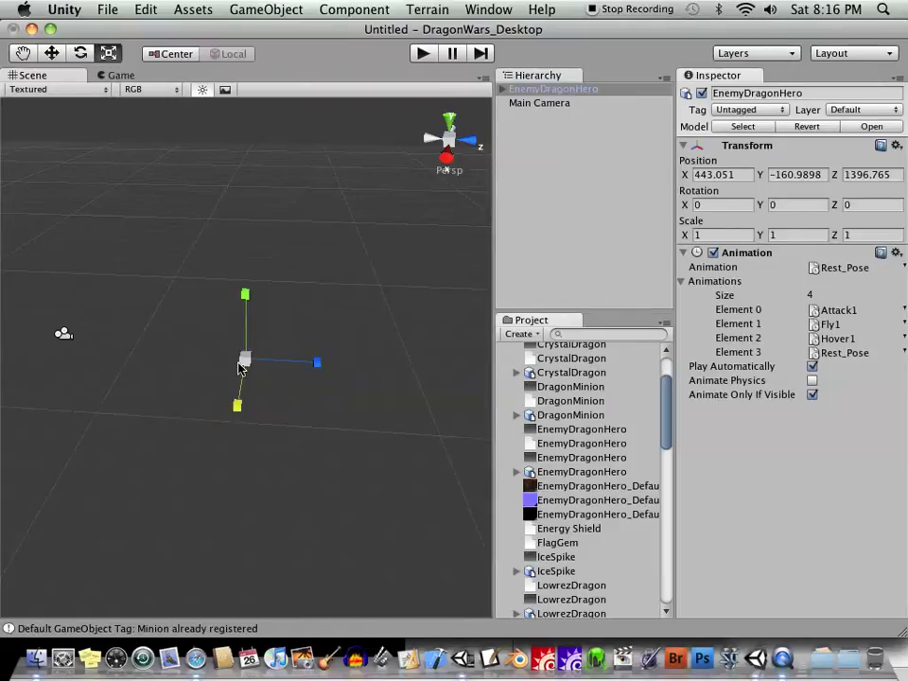
{"action": "left_click_drag", "start_coordinate": [241, 367], "coordinate": [365, 291]}
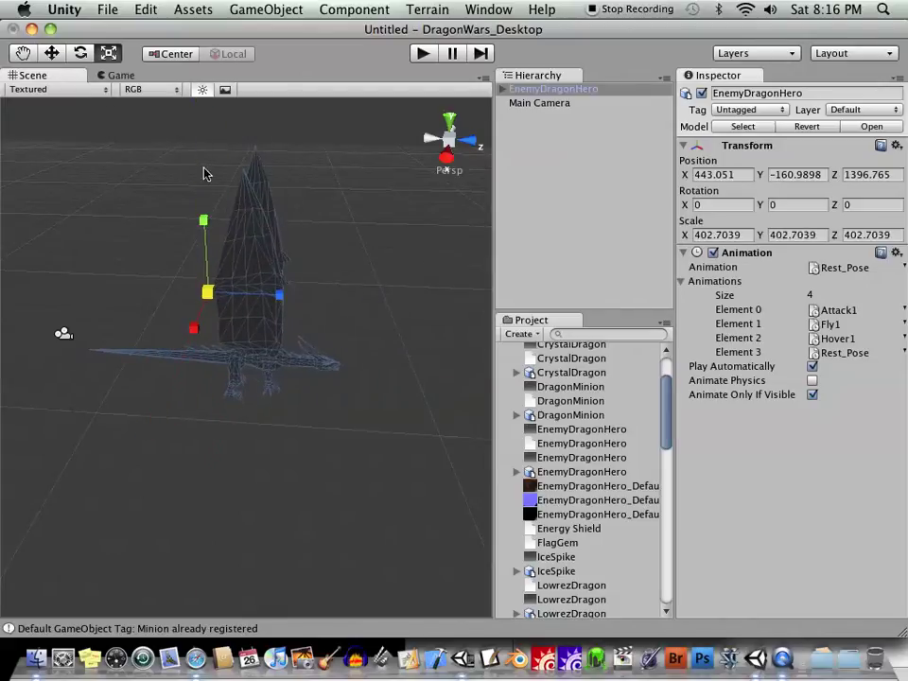
{"action": "left_click", "coordinate": [51, 53]}
{"action": "left_click_drag", "start_coordinate": [114, 284], "coordinate": [251, 360], "text": "alt"}
Step: Review the desktop project's build settings and available build targets, leaving Web Player selected
{"action": "left_click", "coordinate": [95, 12]}
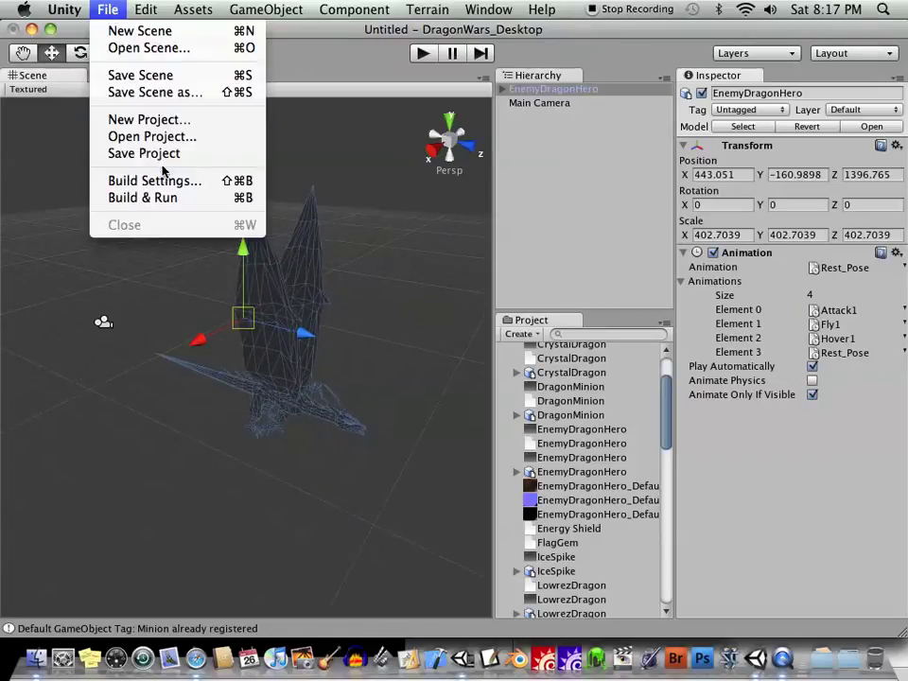
{"action": "left_click", "coordinate": [194, 186]}
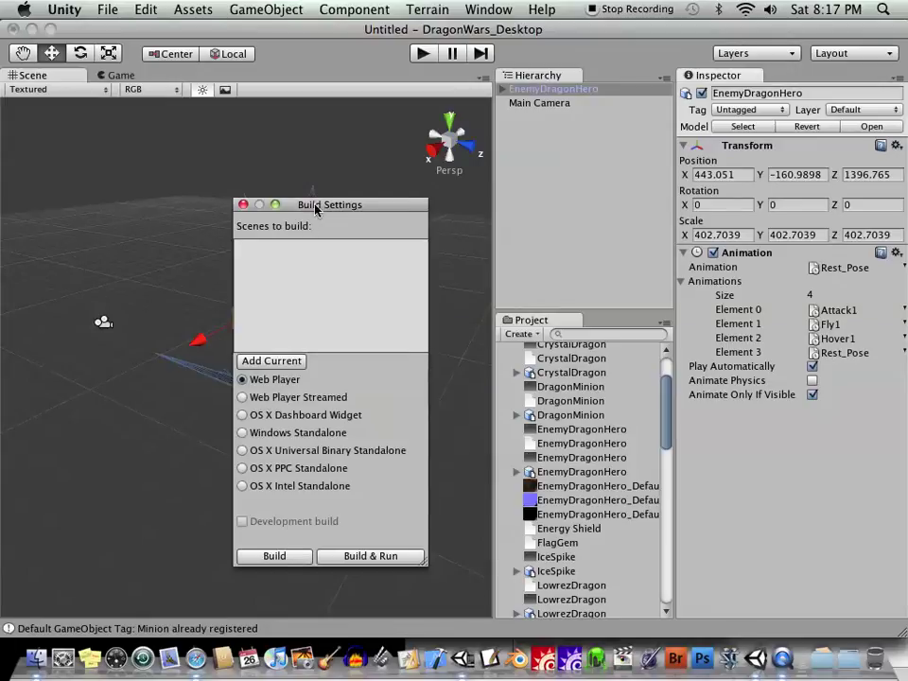
{"action": "left_click_drag", "start_coordinate": [310, 205], "coordinate": [393, 176]}
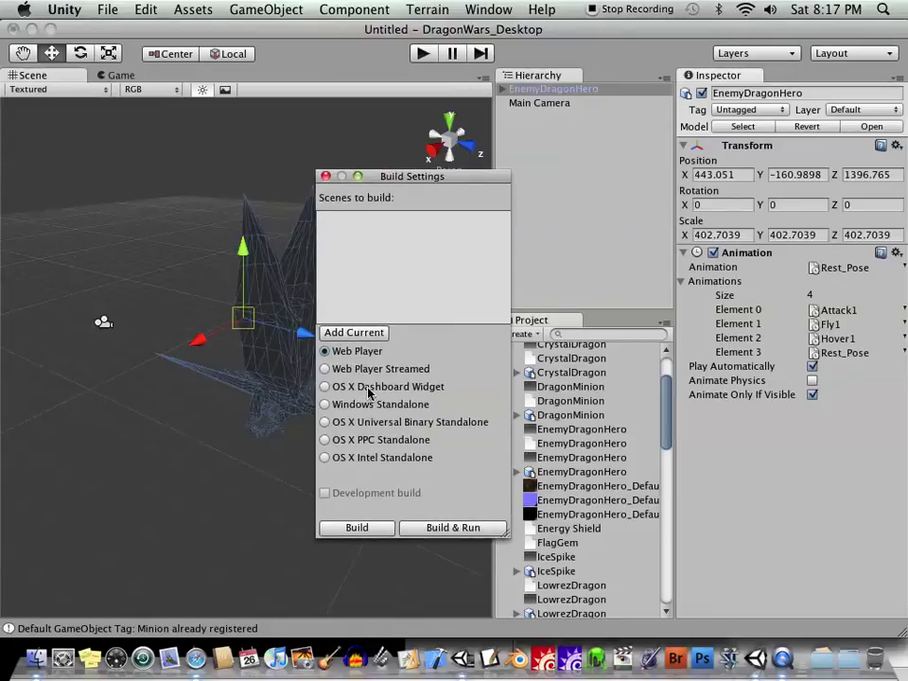
{"action": "left_click", "coordinate": [326, 177]}
Step: Examine the dragon from different angles, including the straight Back view, and return to the perspective view
{"action": "left_click_drag", "start_coordinate": [349, 268], "coordinate": [341, 330], "text": "alt"}
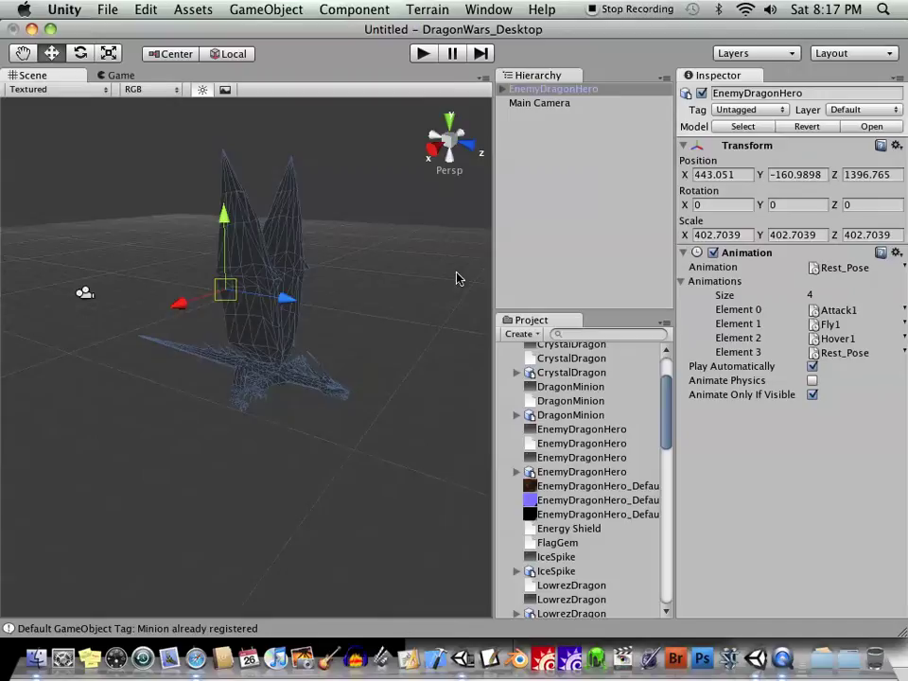
{"action": "left_click_drag", "start_coordinate": [383, 229], "coordinate": [309, 200], "text": "alt"}
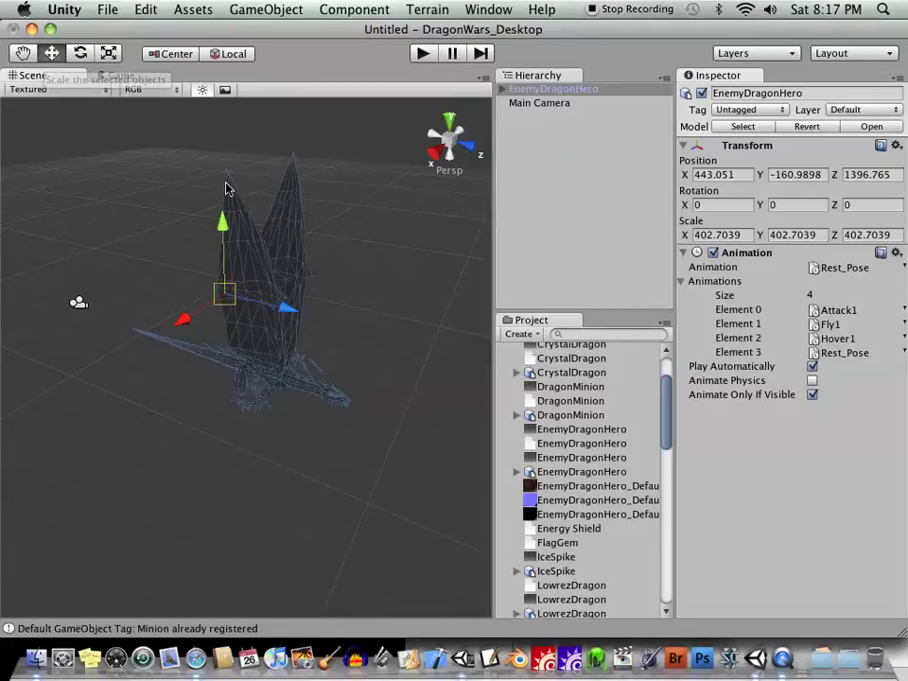
{"action": "left_click", "coordinate": [434, 152]}
{"action": "left_click", "coordinate": [429, 139]}
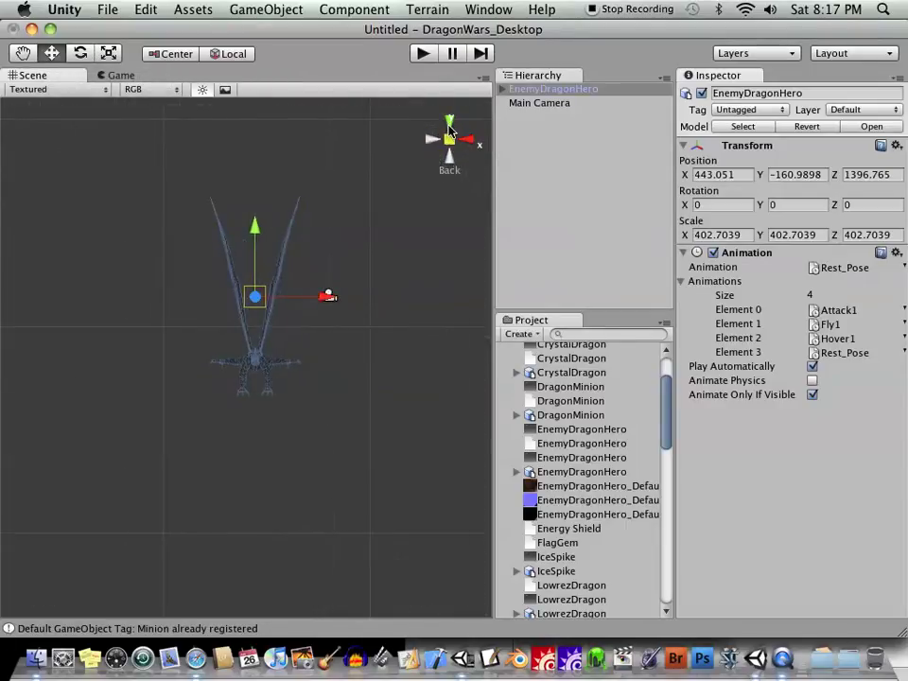
{"action": "left_click", "coordinate": [450, 141]}
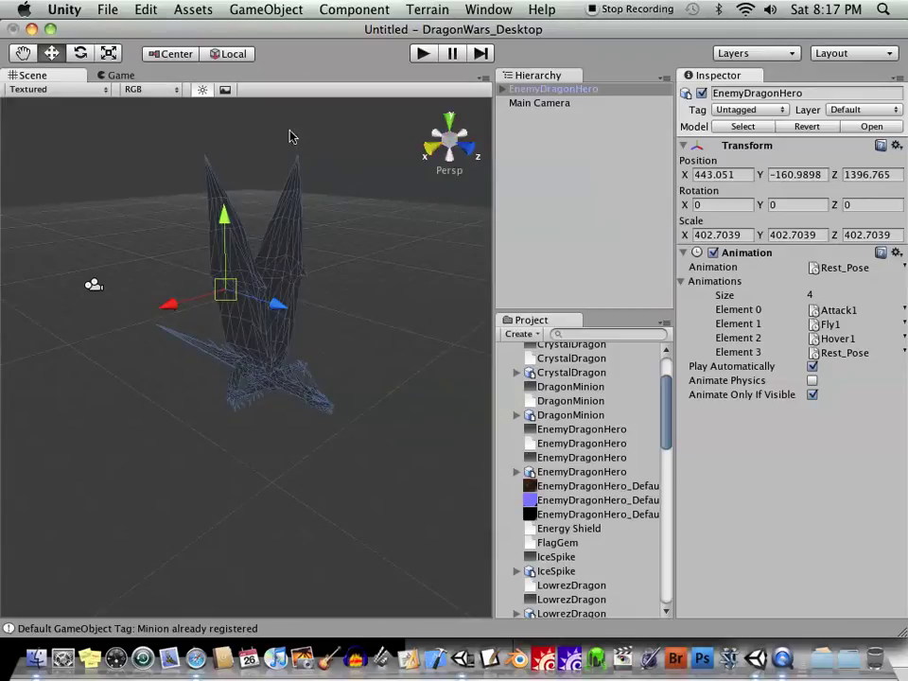
Step: Rotate the EnemyDragonHero model slightly to about -1.9 on X and 1.6 on Y
{"action": "left_click", "coordinate": [81, 53]}
{"action": "left_click_drag", "start_coordinate": [251, 314], "coordinate": [271, 312]}
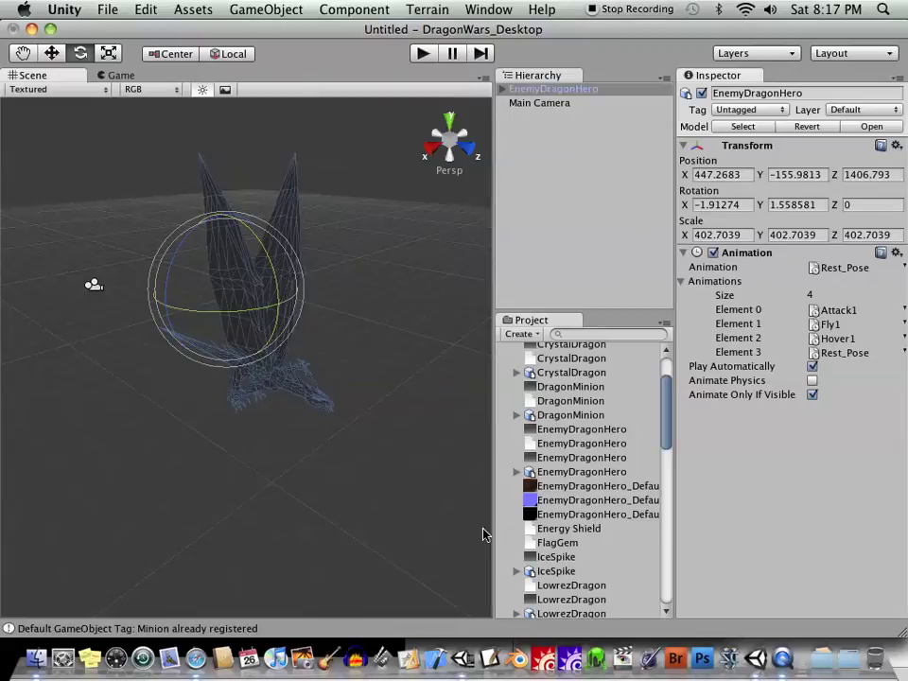
Step: Switch to the DragonWars iPad project, try to rotate the DragonWars title, and undo the rotation
{"action": "left_click", "coordinate": [473, 657]}
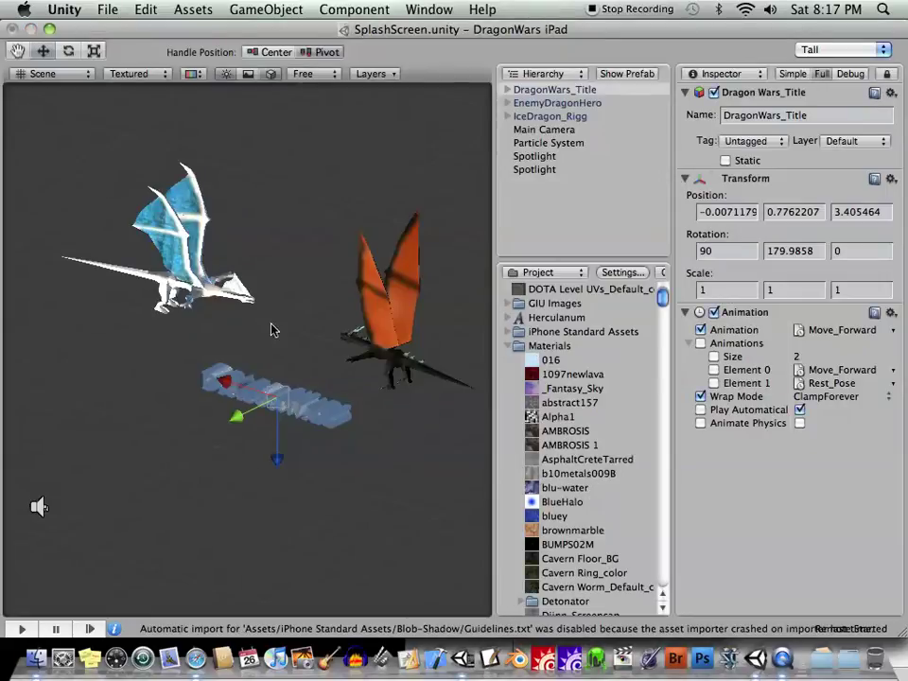
{"action": "left_click", "coordinate": [73, 57]}
{"action": "left_click_drag", "start_coordinate": [239, 442], "coordinate": [330, 450]}
{"action": "key", "text": "super+z"}
{"action": "right_click_drag", "start_coordinate": [330, 451], "coordinate": [365, 416], "text": "alt"}
{"action": "left_click_drag", "start_coordinate": [365, 416], "coordinate": [298, 379], "text": "alt"}
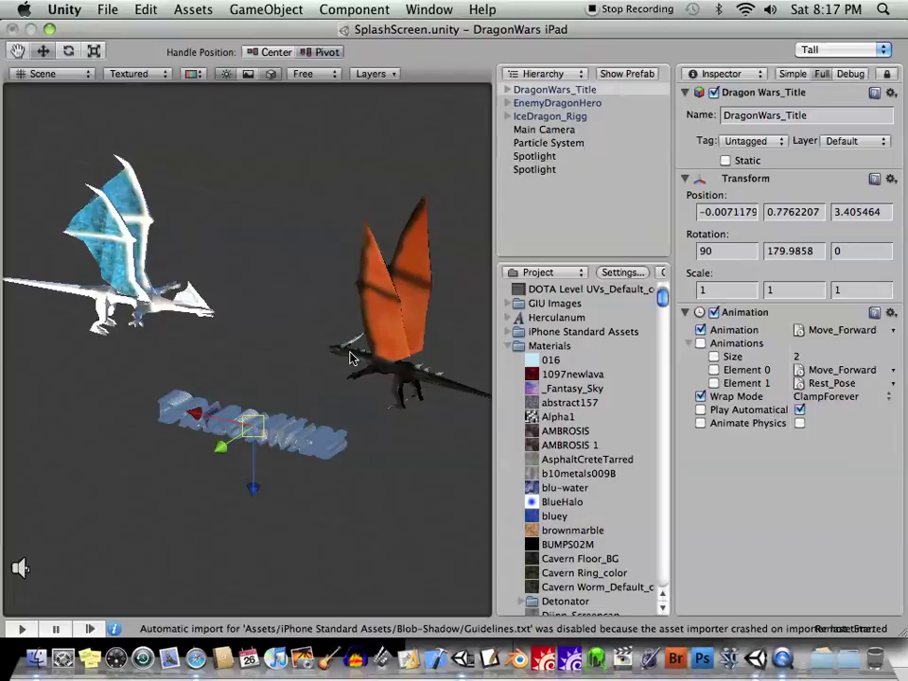
{"action": "mouse_move", "coordinate": [350, 350]}
{"action": "left_mouse_down", "text": "alt"}
{"action": "mouse_move", "coordinate": [329, 355]}
{"action": "mouse_move", "coordinate": [339, 349]}
{"action": "left_mouse_up", "text": "alt"}
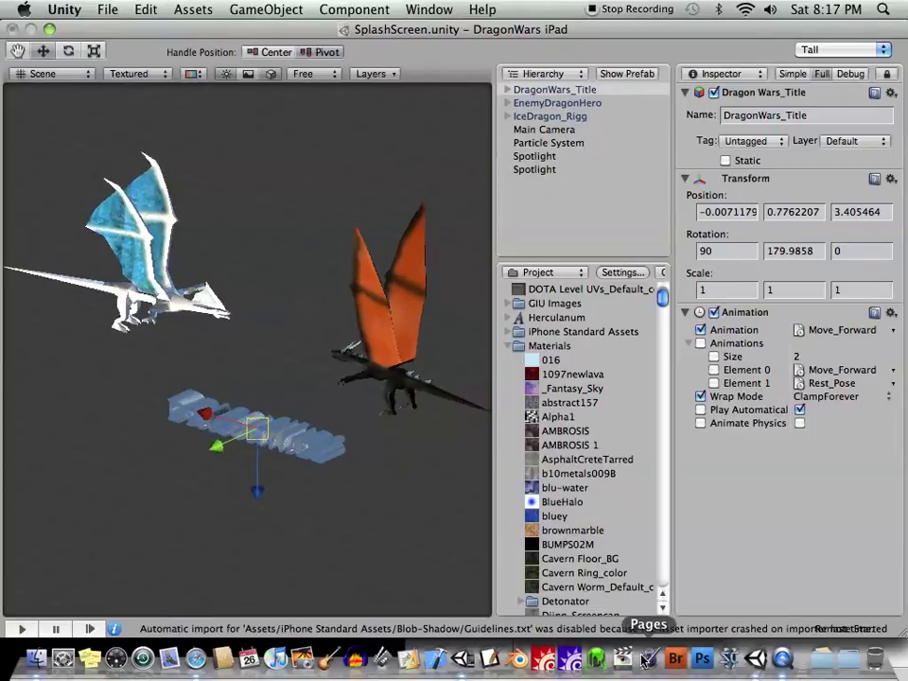
Step: Switch back to the DragonWars_Desktop project and delete the EnemyDragonHero model from the scene
{"action": "left_click", "coordinate": [755, 657]}
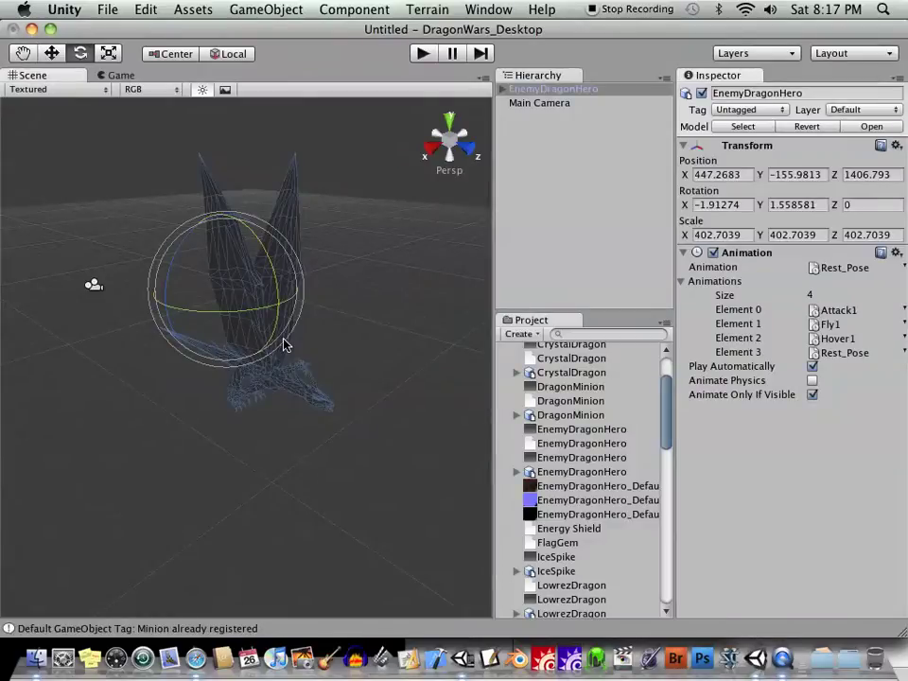
{"action": "left_click_drag", "start_coordinate": [283, 344], "coordinate": [286, 346], "text": "alt"}
{"action": "left_click", "coordinate": [51, 53]}
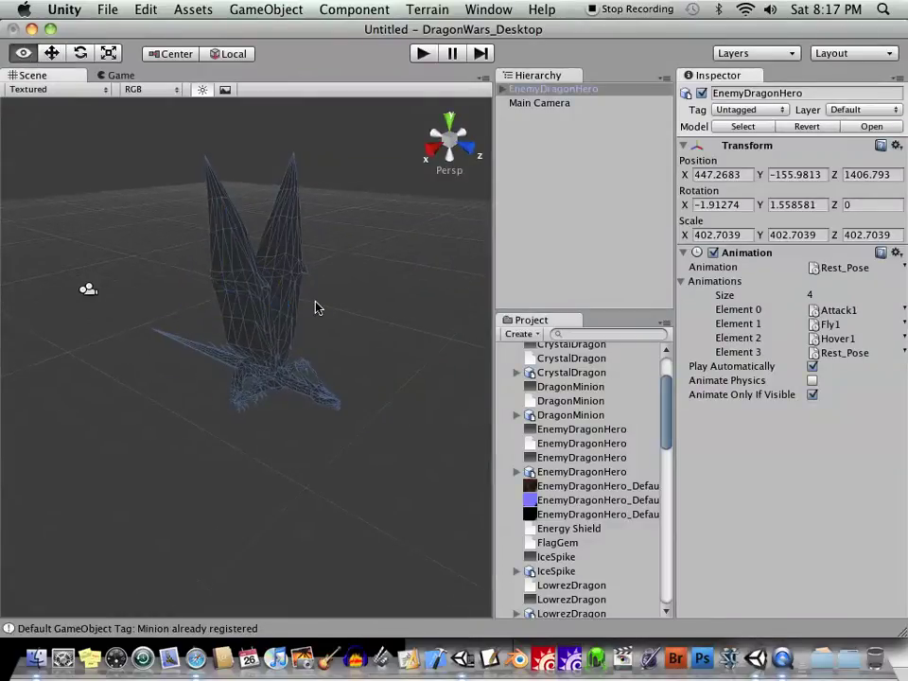
{"action": "key", "text": "super+BackSpace"}
{"action": "left_click_drag", "start_coordinate": [333, 292], "coordinate": [300, 308], "text": "alt"}
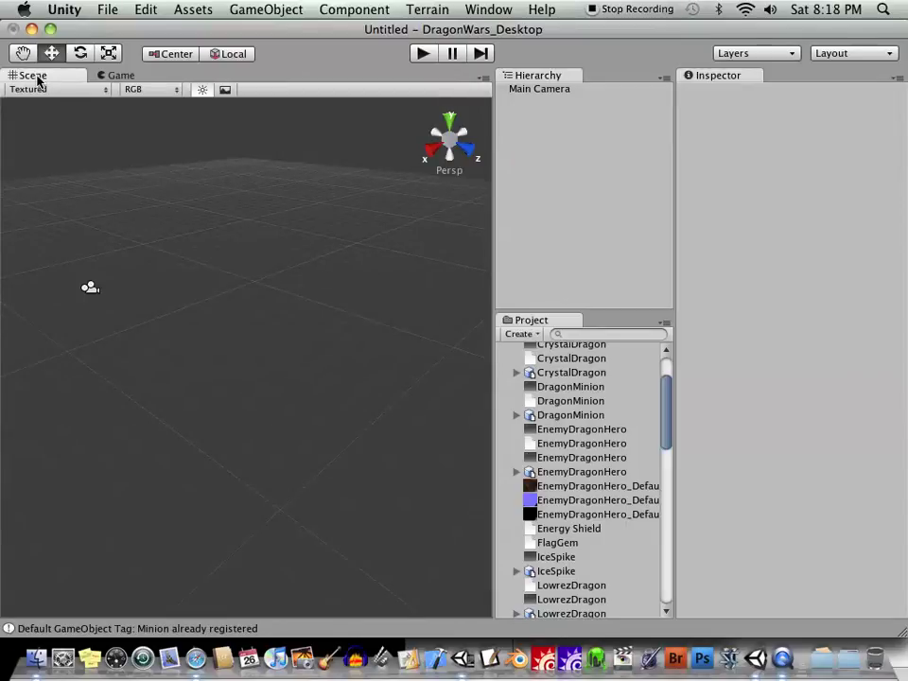
Step: Select the Main Camera and examine it from the Left, Right and other straight views, finishing in perspective
{"action": "left_click_drag", "start_coordinate": [254, 292], "coordinate": [287, 298], "text": "alt"}
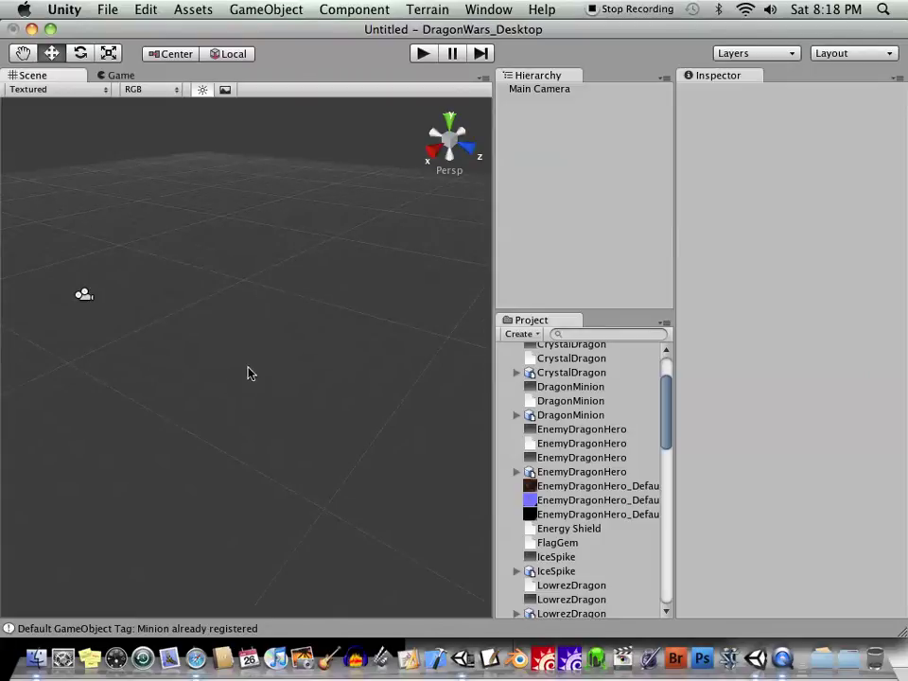
{"action": "left_click", "coordinate": [85, 298]}
{"action": "left_click_drag", "start_coordinate": [85, 298], "coordinate": [261, 369], "text": "alt"}
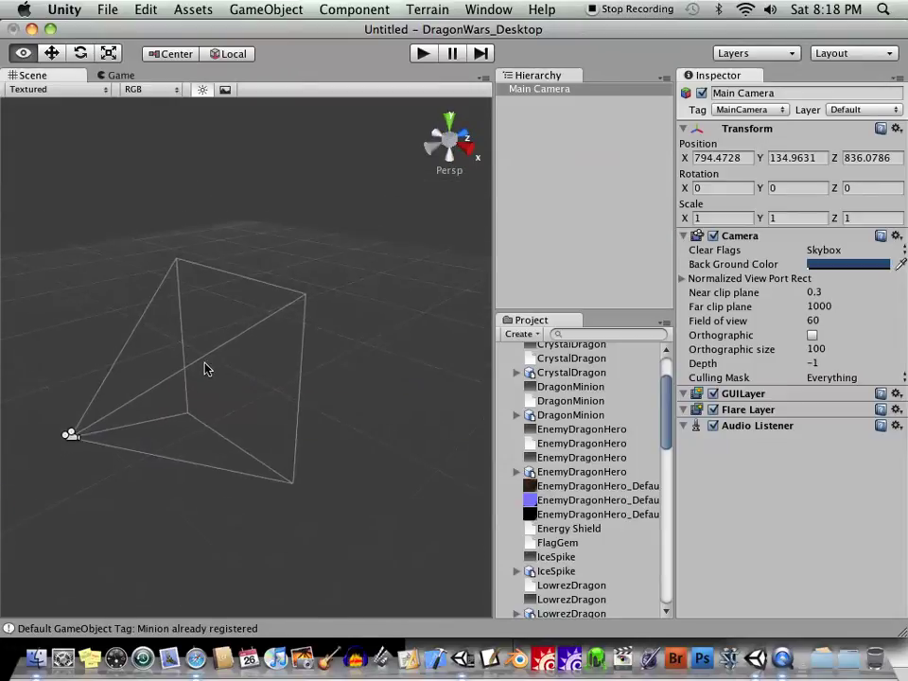
{"action": "left_click_drag", "start_coordinate": [205, 369], "coordinate": [300, 391], "text": "alt"}
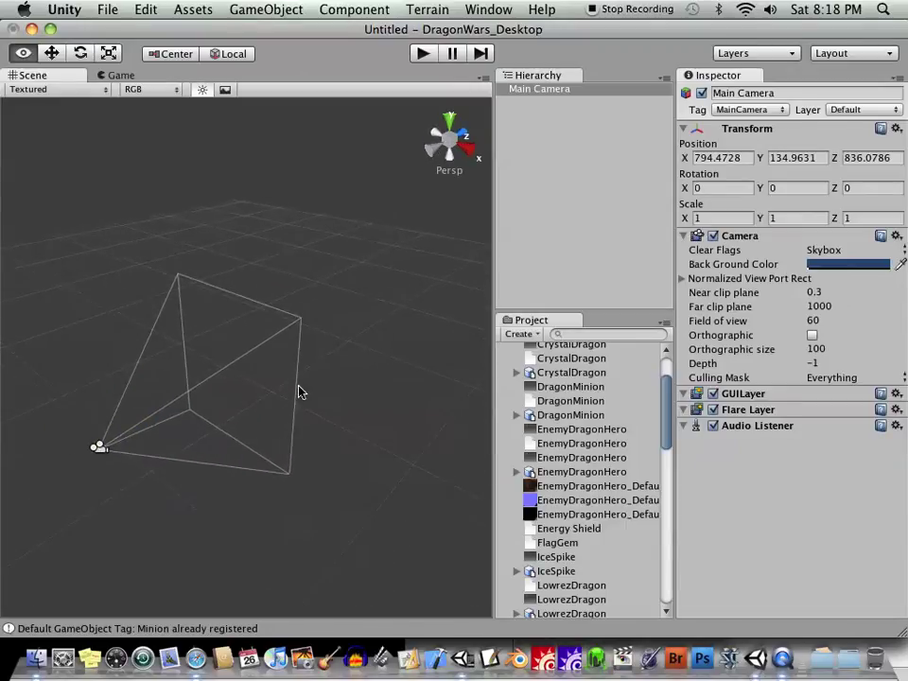
{"action": "left_click", "coordinate": [434, 153]}
{"action": "left_click", "coordinate": [430, 142]}
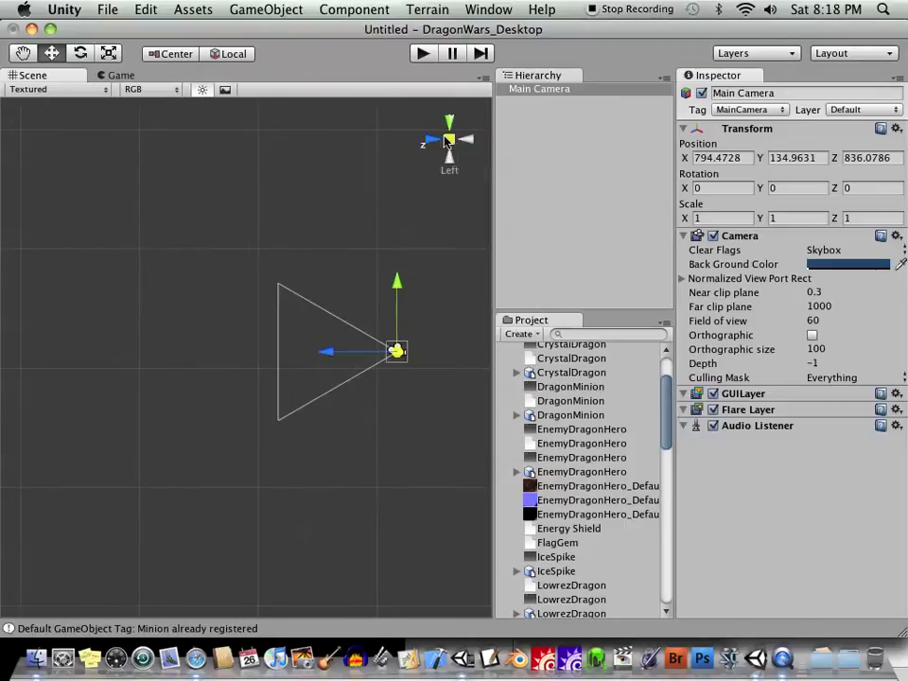
{"action": "left_click", "coordinate": [449, 123]}
{"action": "left_click", "coordinate": [467, 142]}
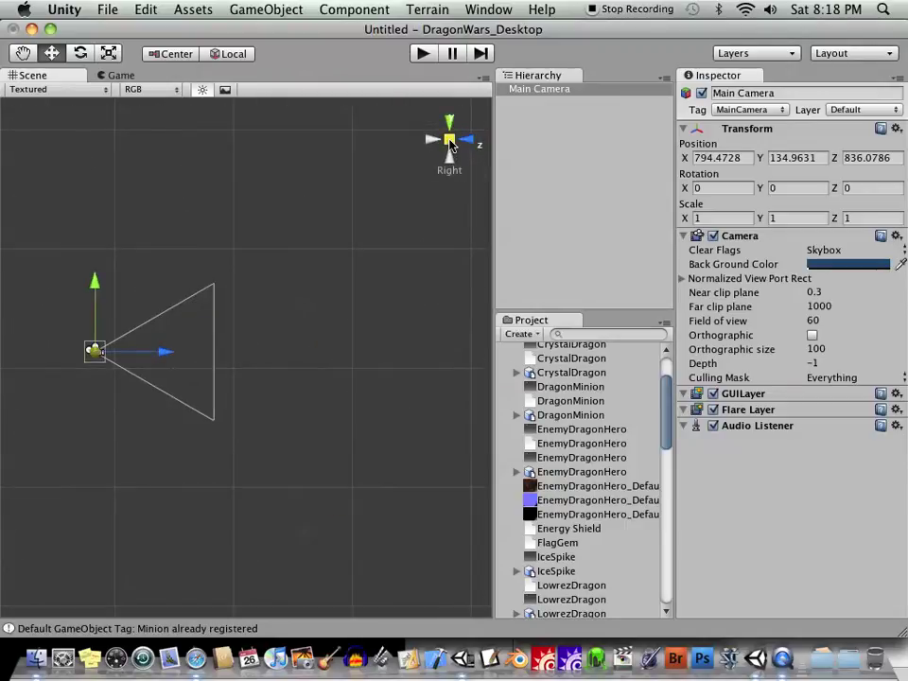
{"action": "left_click", "coordinate": [451, 141]}
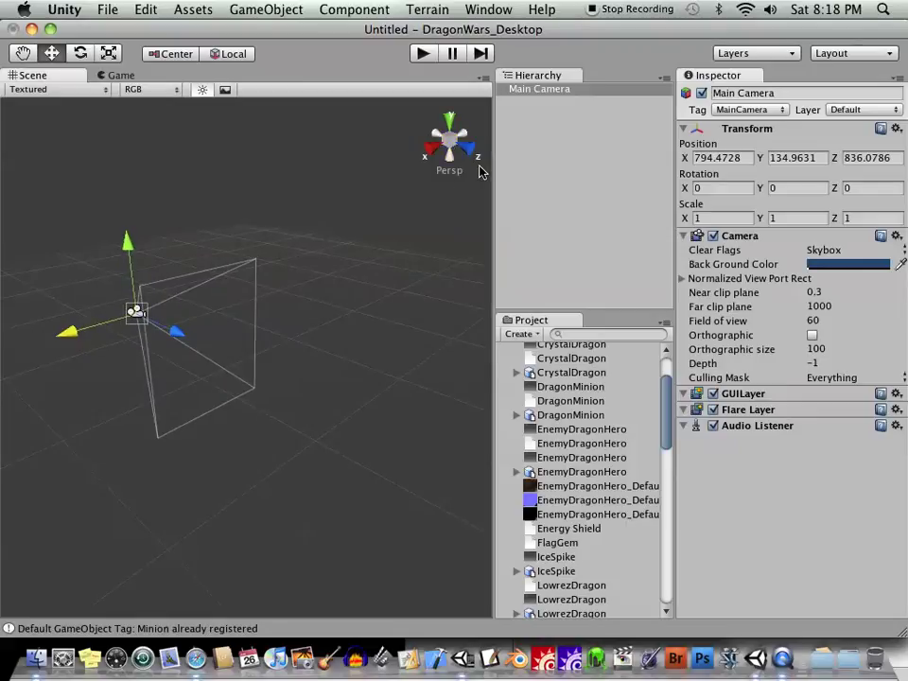
Step: Switch to the DragonWars iPad project and examine the splash scene from the Right, Left and Top views
{"action": "left_click", "coordinate": [463, 659]}
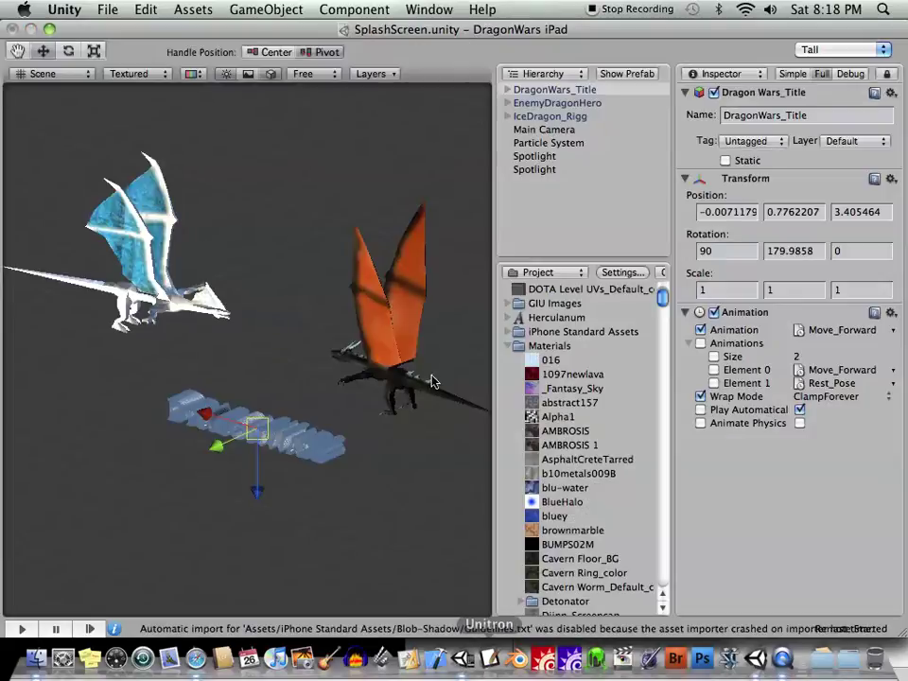
{"action": "left_click", "coordinate": [326, 75]}
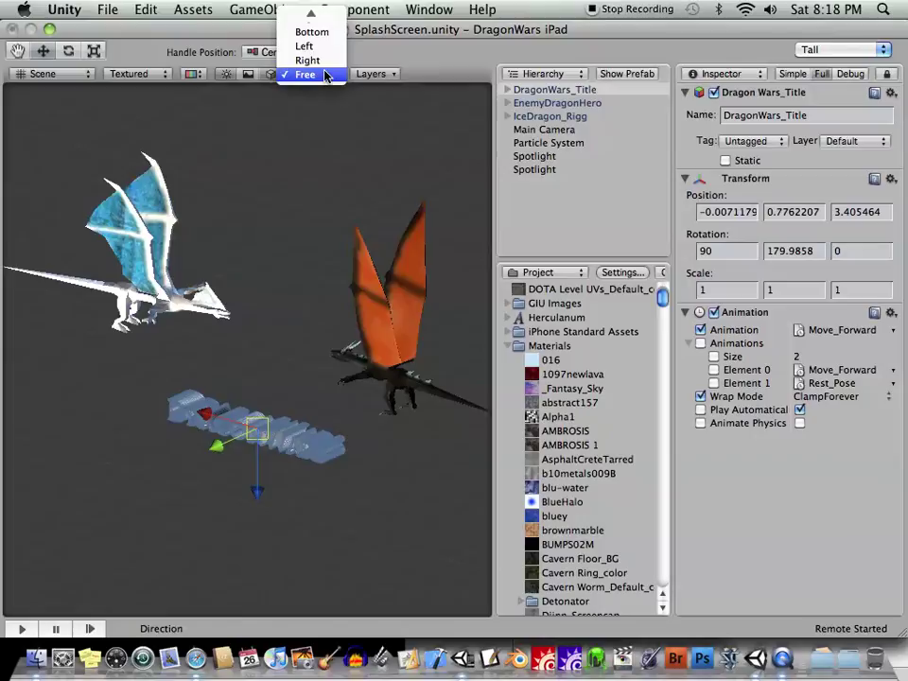
{"action": "left_click", "coordinate": [321, 61]}
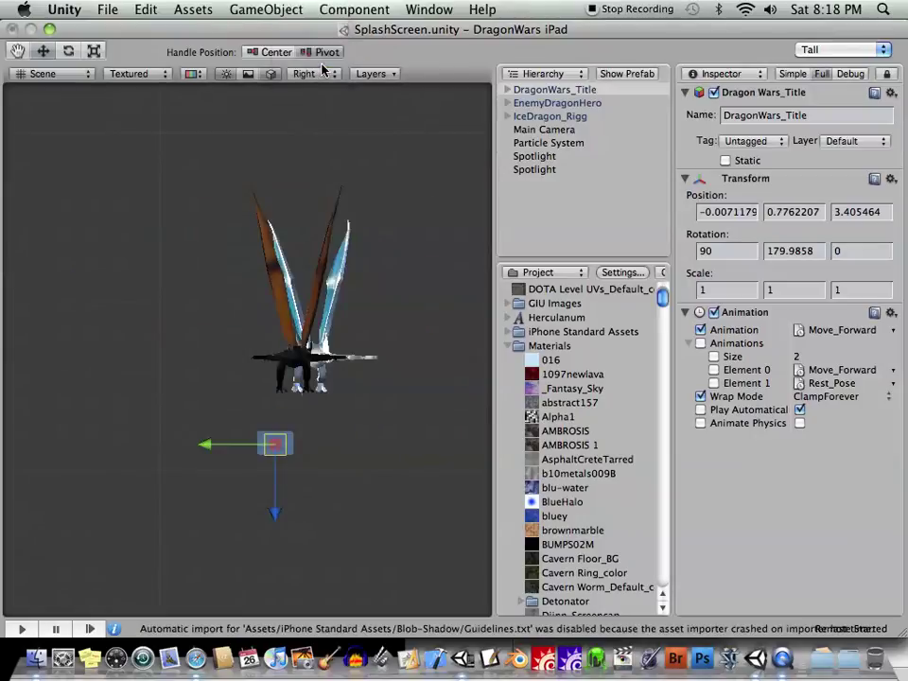
{"action": "left_click", "coordinate": [321, 71]}
{"action": "left_click", "coordinate": [325, 62]}
{"action": "left_click", "coordinate": [317, 73]}
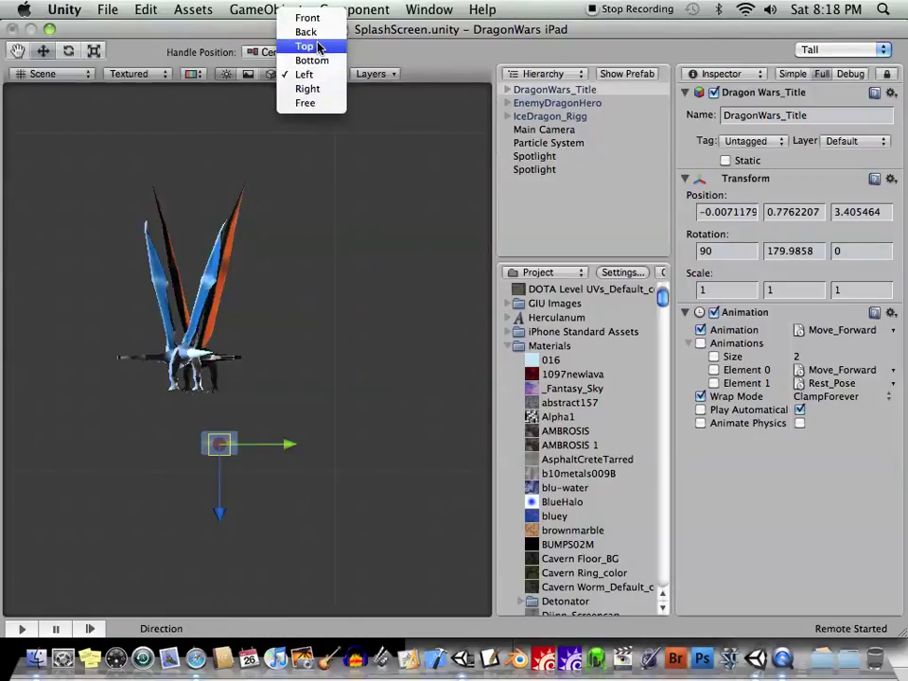
{"action": "left_click", "coordinate": [318, 47]}
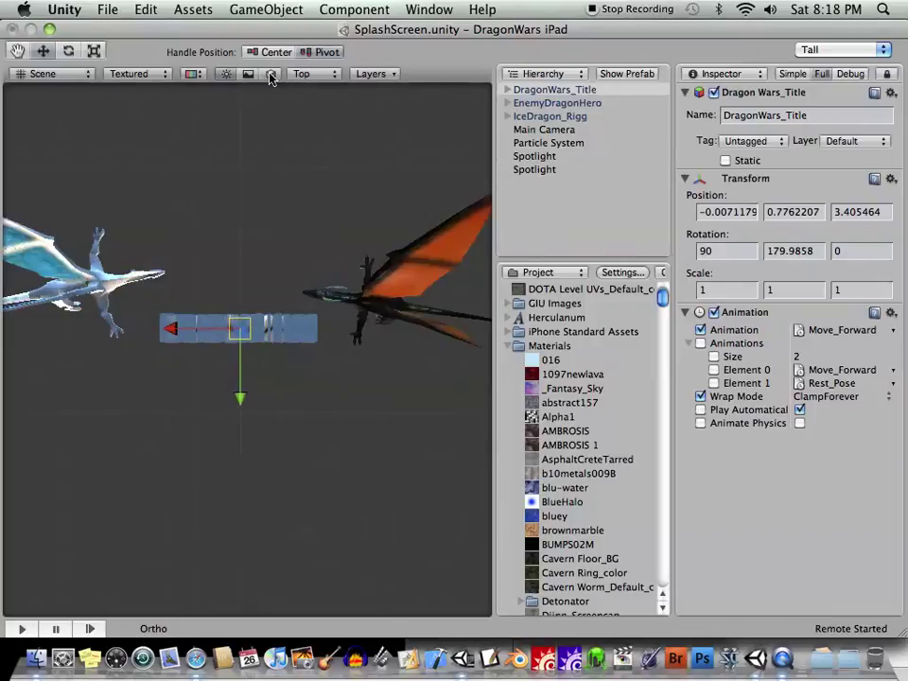
Step: Toggle the Top view between orthographic and perspective projection and return the view direction to Free
{"action": "left_click", "coordinate": [273, 75]}
{"action": "left_click", "coordinate": [272, 75]}
{"action": "left_click", "coordinate": [303, 73]}
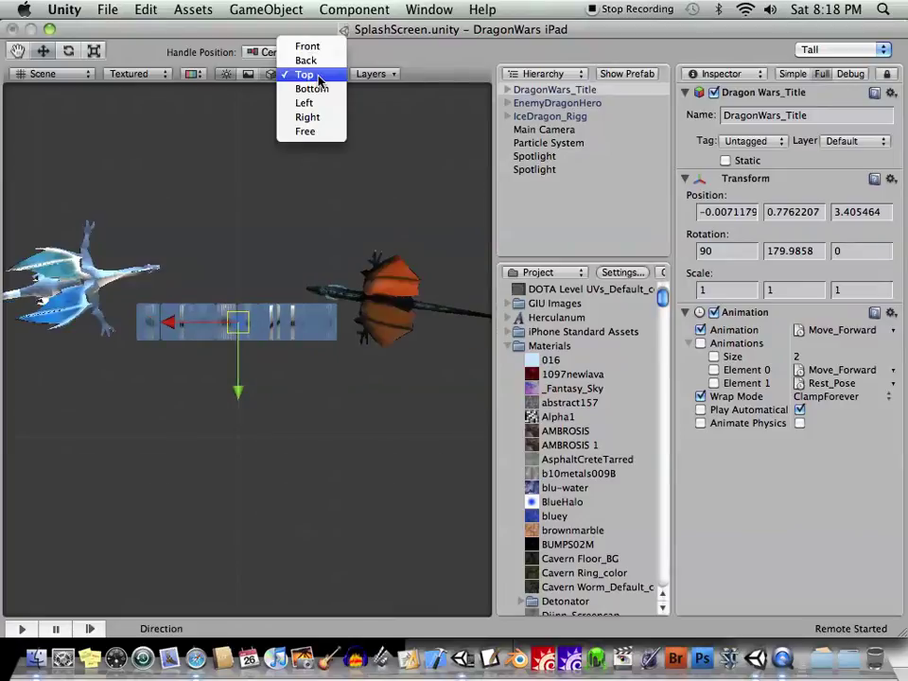
{"action": "left_click", "coordinate": [324, 131]}
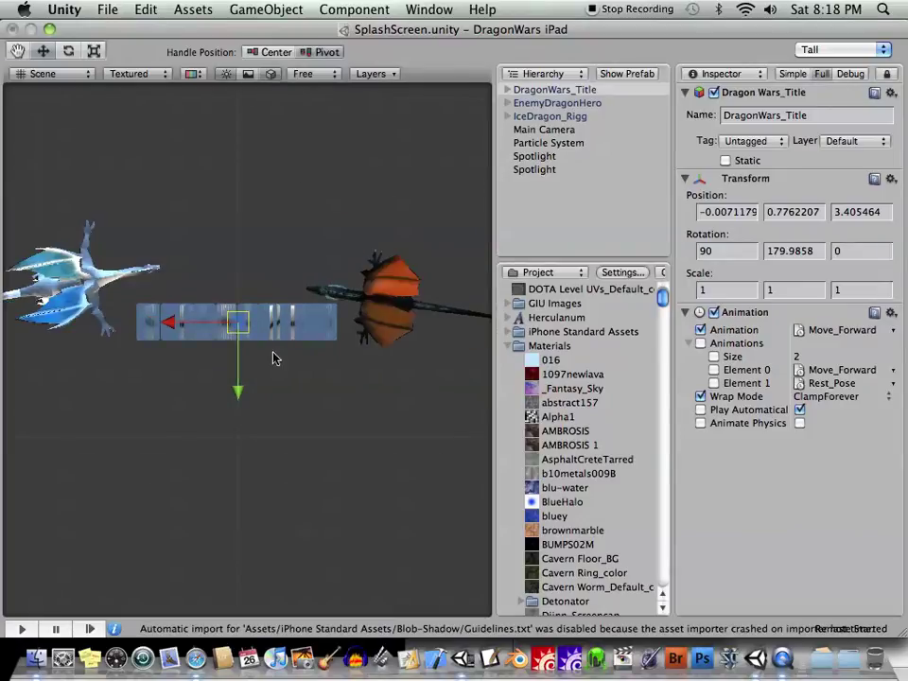
Step: Orbit, zoom and pan around the DragonWars title and the two dragons to examine the scene in Free view
{"action": "left_click_drag", "start_coordinate": [273, 359], "coordinate": [298, 413], "text": "alt"}
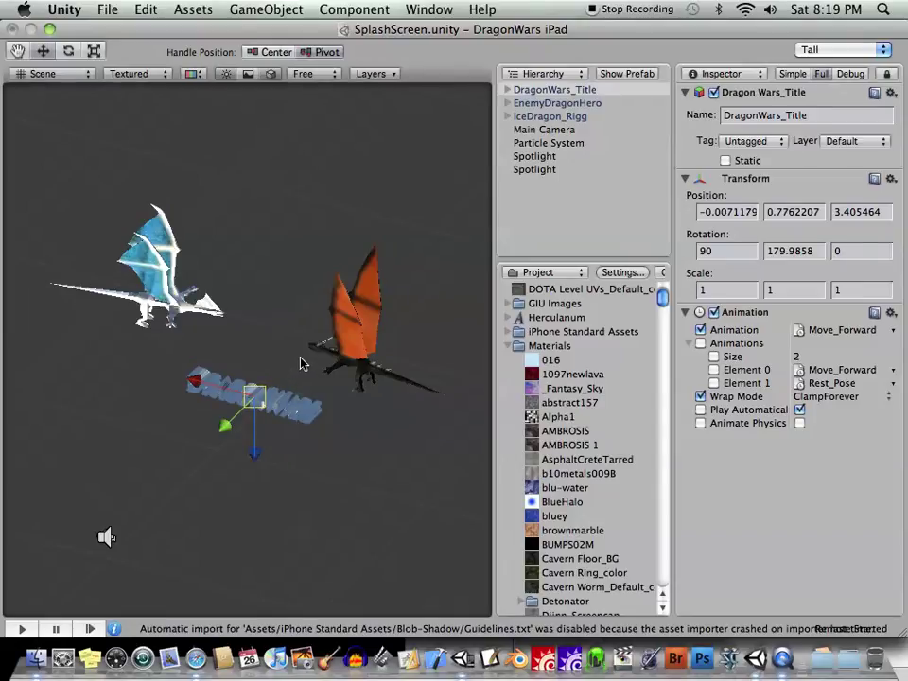
{"action": "key", "text": "alt"}
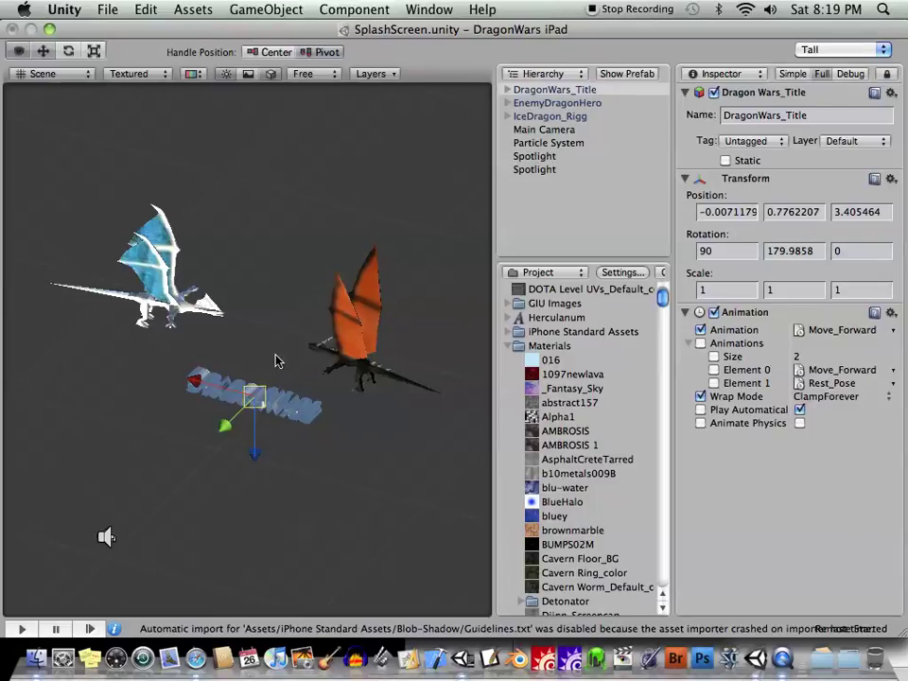
{"action": "left_click_drag", "start_coordinate": [208, 270], "coordinate": [298, 355], "text": "alt"}
{"action": "mouse_move", "coordinate": [298, 354]}
{"action": "right_mouse_down", "text": "alt"}
{"action": "mouse_move", "coordinate": [194, 343]}
{"action": "mouse_move", "coordinate": [324, 328]}
{"action": "mouse_move", "coordinate": [311, 339]}
{"action": "right_mouse_up", "text": "alt"}
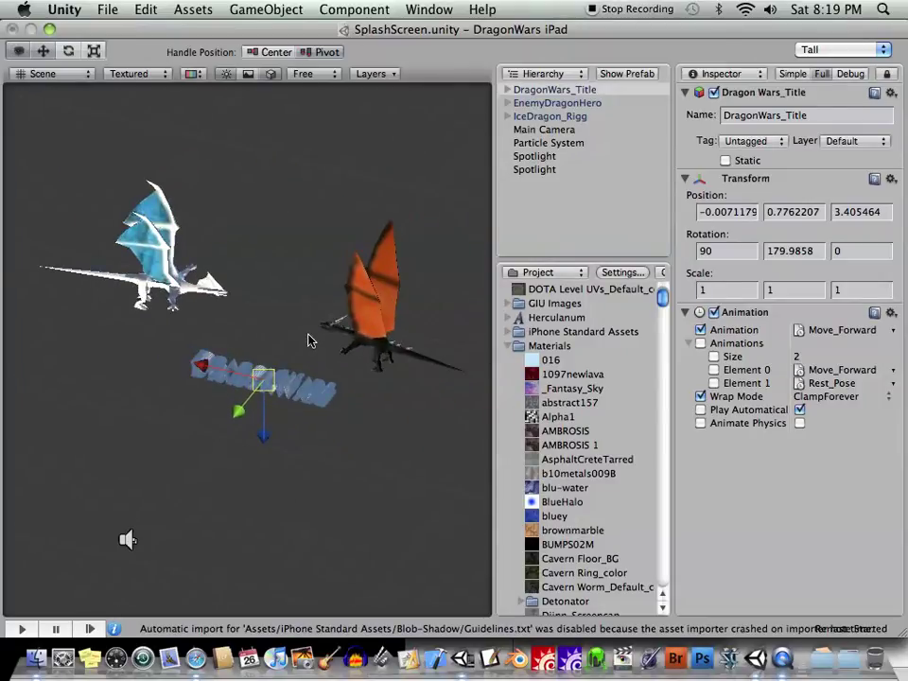
{"action": "left_click_drag", "start_coordinate": [311, 339], "coordinate": [291, 356], "text": "alt"}
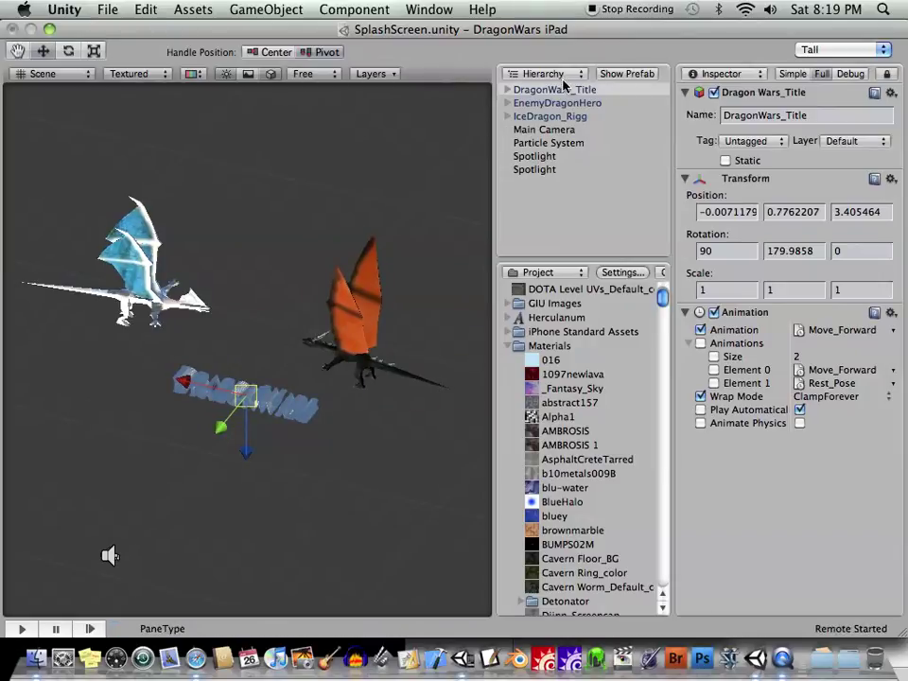
Step: Select the dragons, Main Camera, Particle System and a Spotlight in turn to examine them, finishing with an orbit around the particle fire
{"action": "left_click", "coordinate": [580, 103]}
{"action": "left_click", "coordinate": [580, 116]}
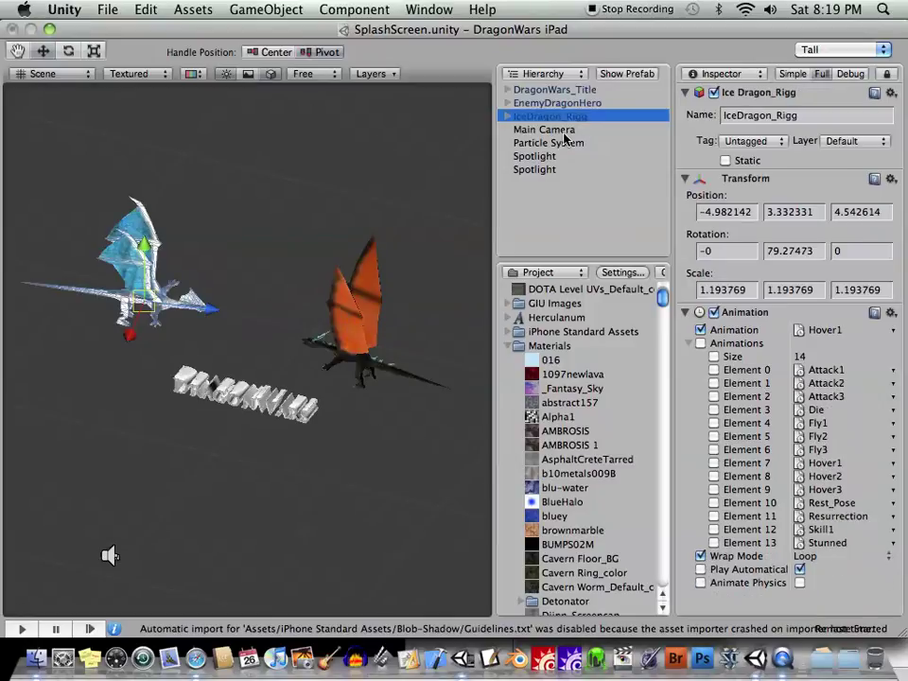
{"action": "left_click", "coordinate": [573, 129]}
{"action": "left_click", "coordinate": [565, 143]}
{"action": "left_click", "coordinate": [537, 156]}
{"action": "left_click", "coordinate": [563, 130]}
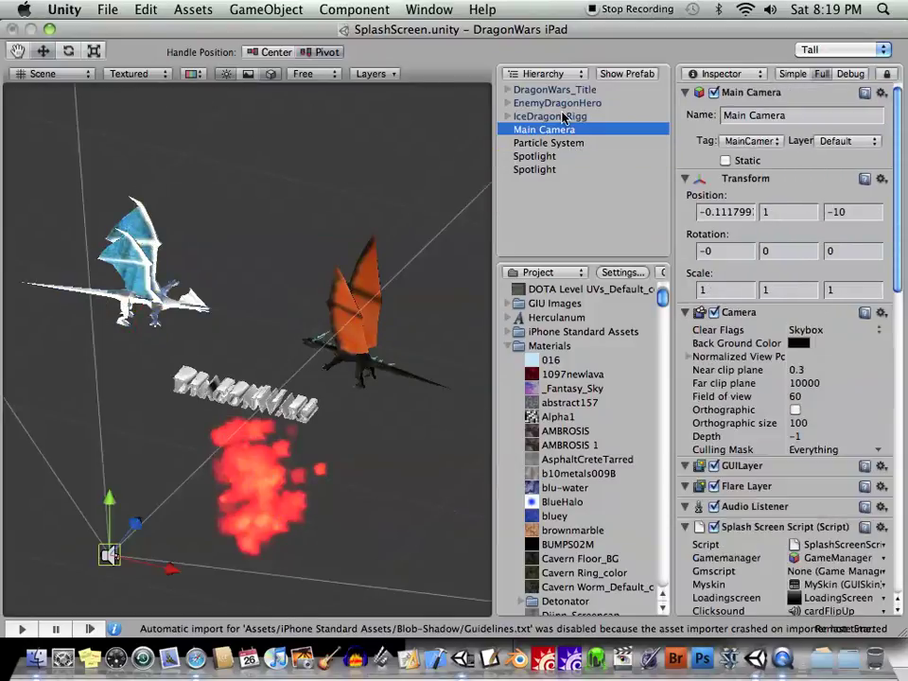
{"action": "left_click", "coordinate": [564, 115]}
{"action": "left_click", "coordinate": [568, 143]}
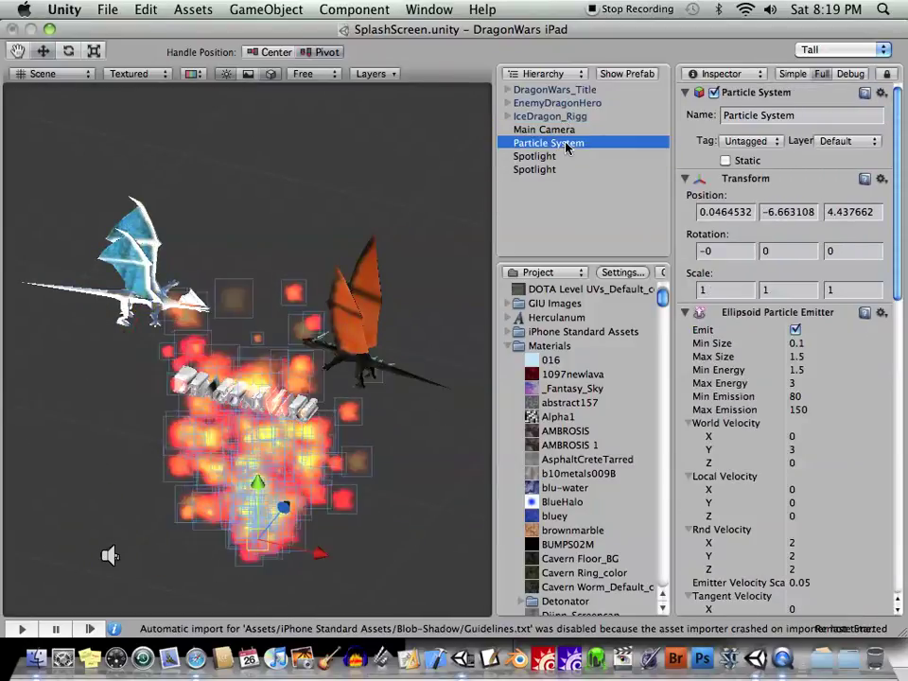
{"action": "left_click_drag", "start_coordinate": [406, 422], "coordinate": [320, 469], "text": "alt"}
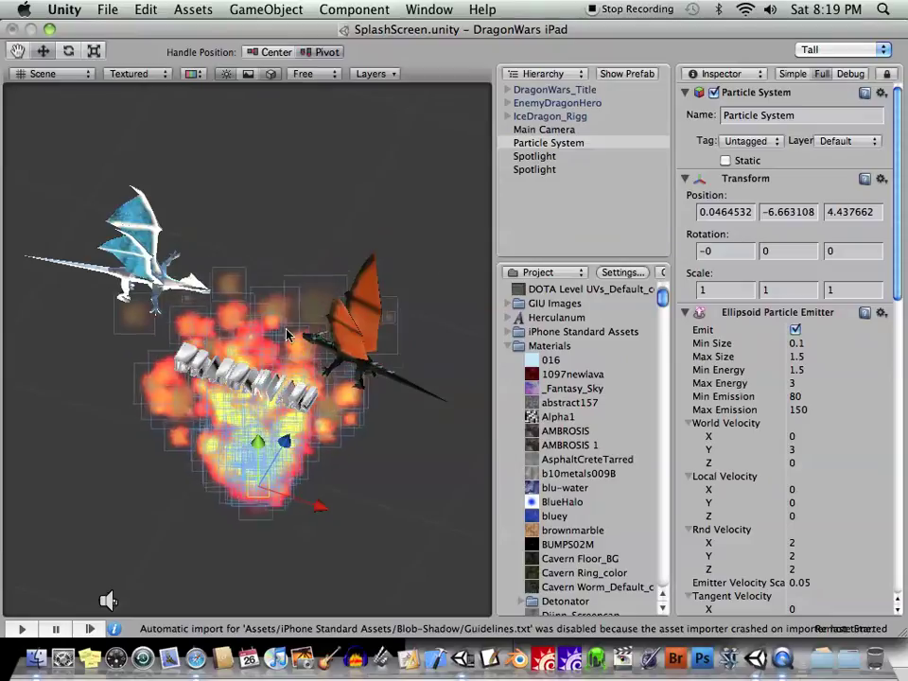
Step: Select the Main Camera and widen the Inspector by narrowing the Scene view and the Hierarchy and Project area
{"action": "left_click", "coordinate": [567, 130]}
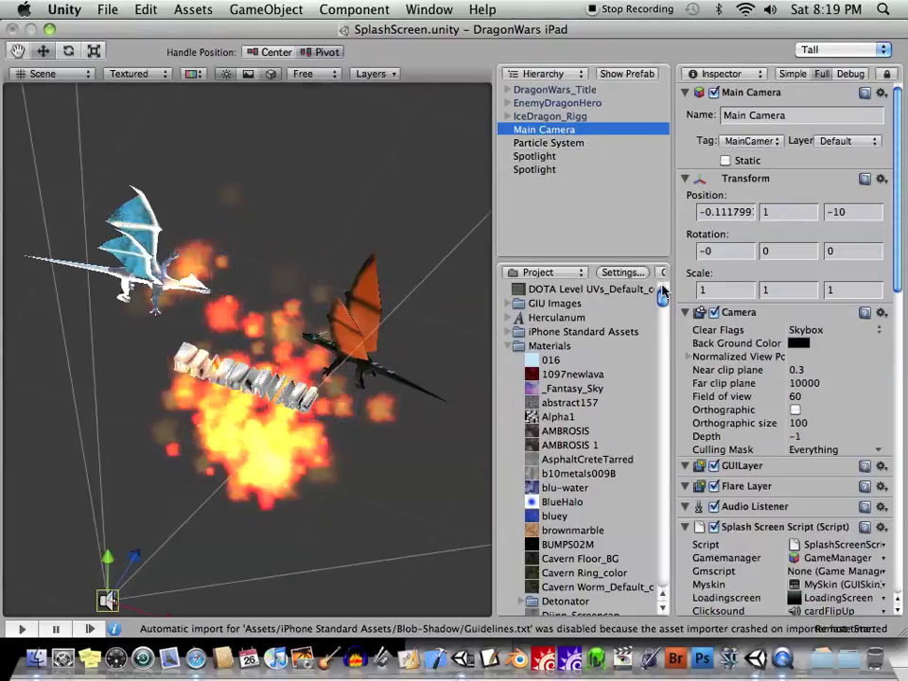
{"action": "left_click_drag", "start_coordinate": [668, 276], "coordinate": [641, 270]}
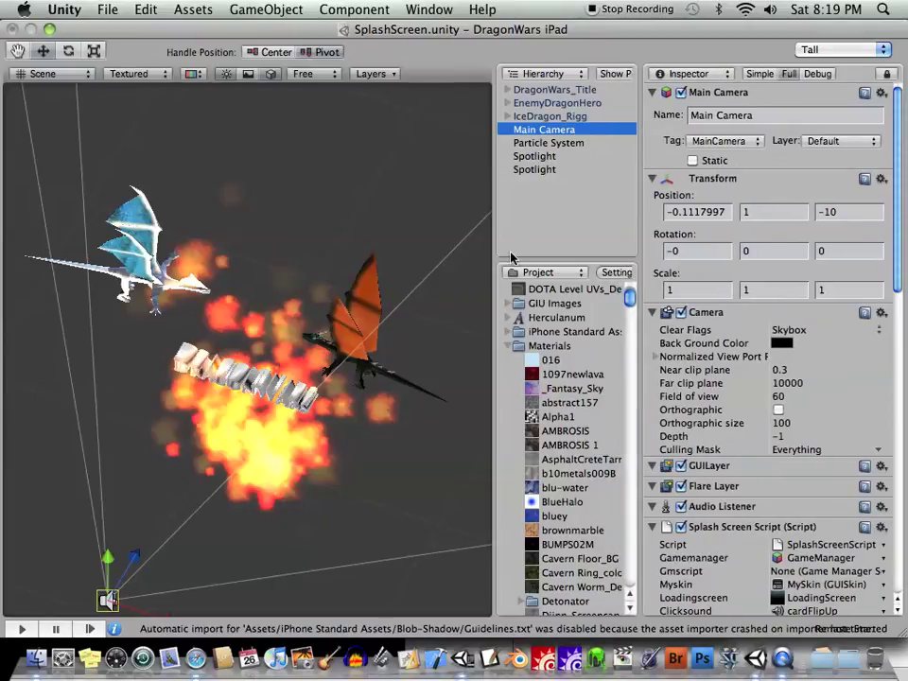
{"action": "left_click_drag", "start_coordinate": [496, 245], "coordinate": [430, 250]}
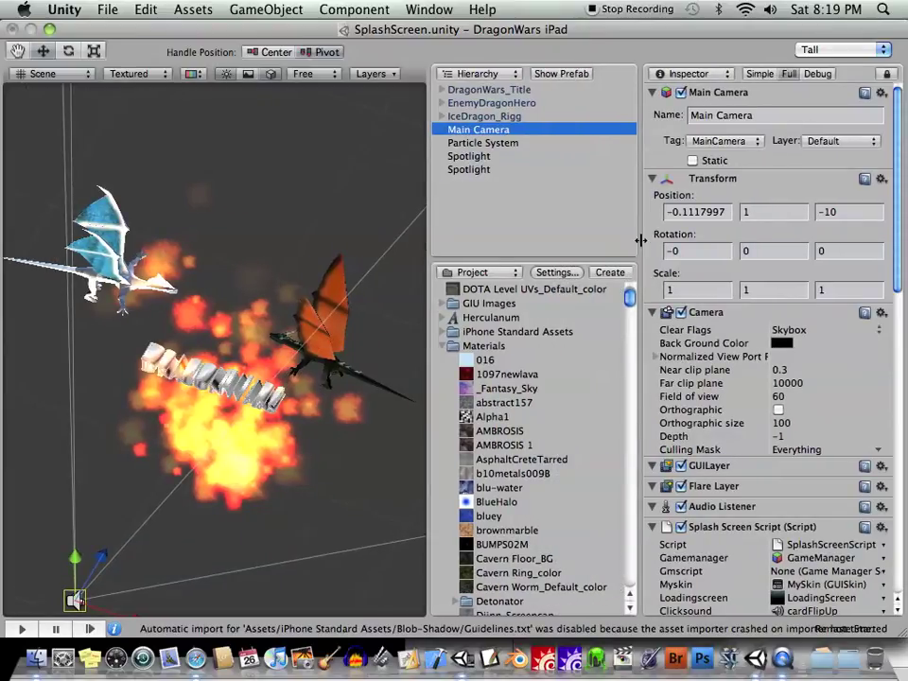
{"action": "left_click_drag", "start_coordinate": [641, 240], "coordinate": [590, 247]}
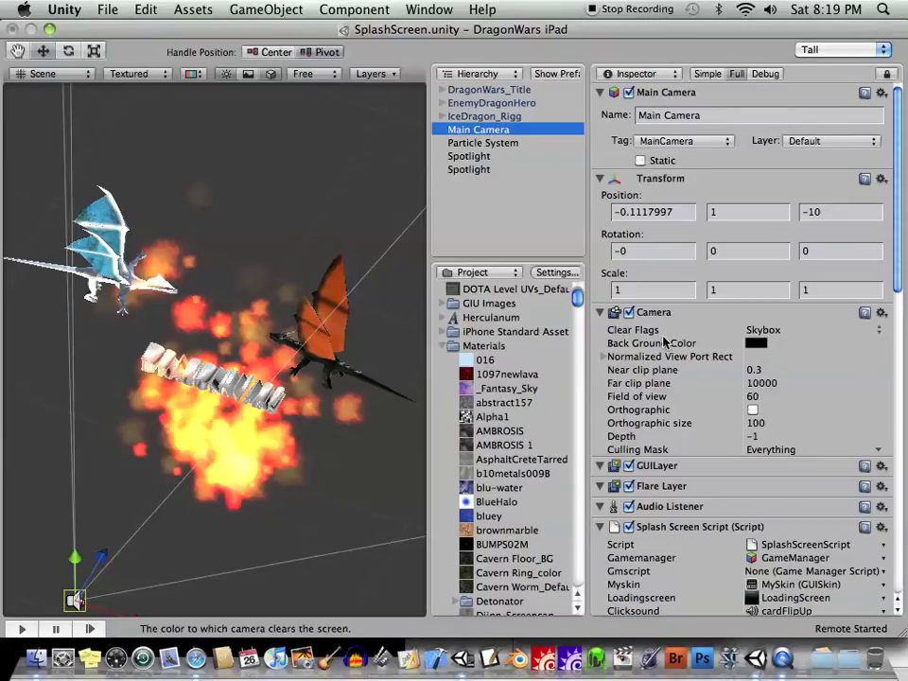
Step: Examine the Main Camera's component settings and the Splash Screen Script's variables, returning to the Transform values
{"action": "scroll", "coordinate": [757, 397], "scroll_direction": "down", "scroll_amount": 5}
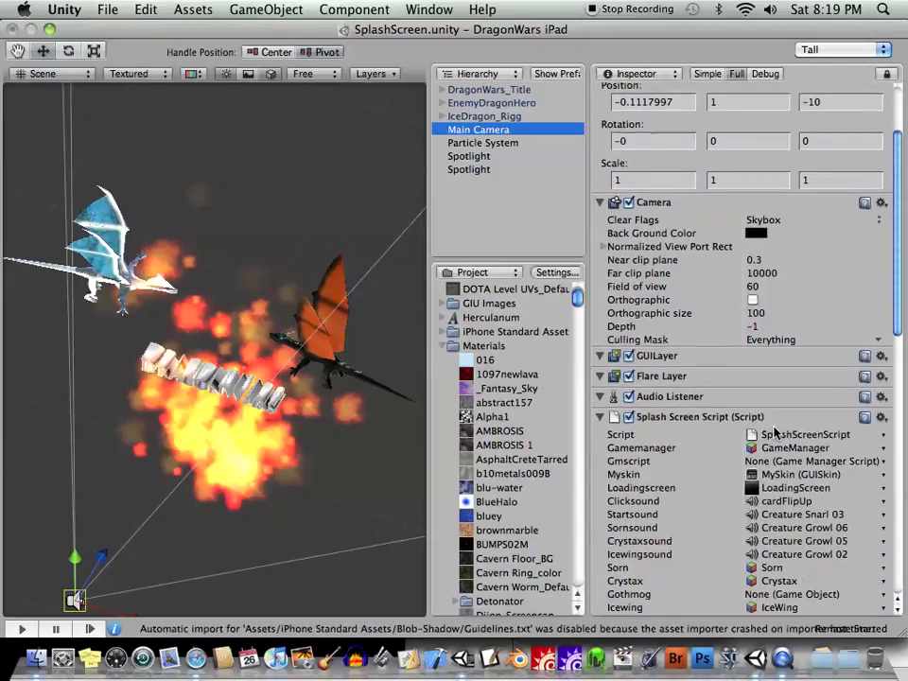
{"action": "scroll", "coordinate": [774, 432], "scroll_direction": "up", "scroll_amount": 3}
{"action": "scroll", "coordinate": [774, 432], "scroll_direction": "up", "scroll_amount": 1}
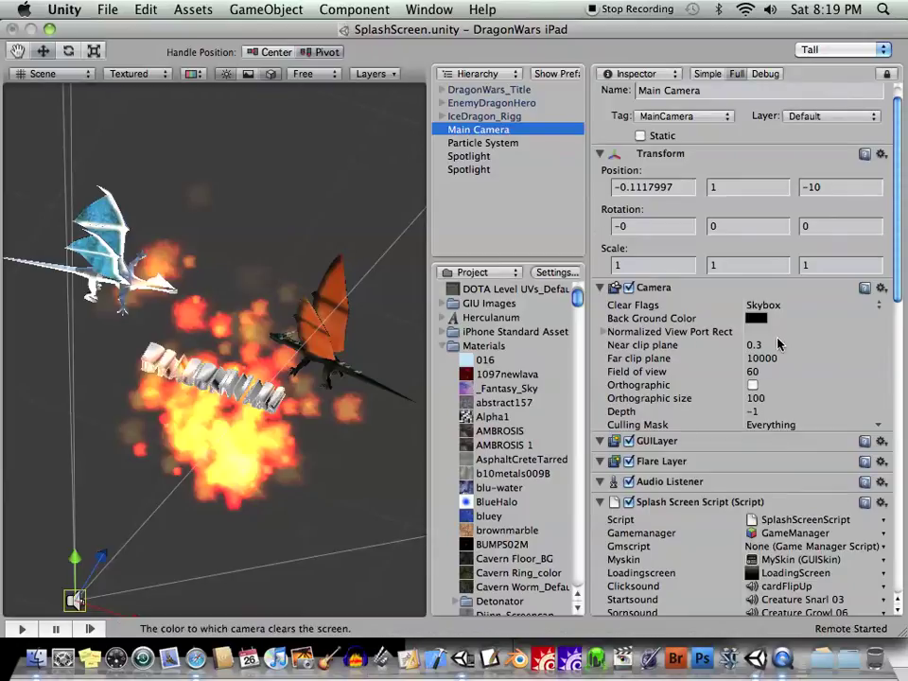
{"action": "scroll", "coordinate": [777, 349], "scroll_direction": "down", "scroll_amount": 6}
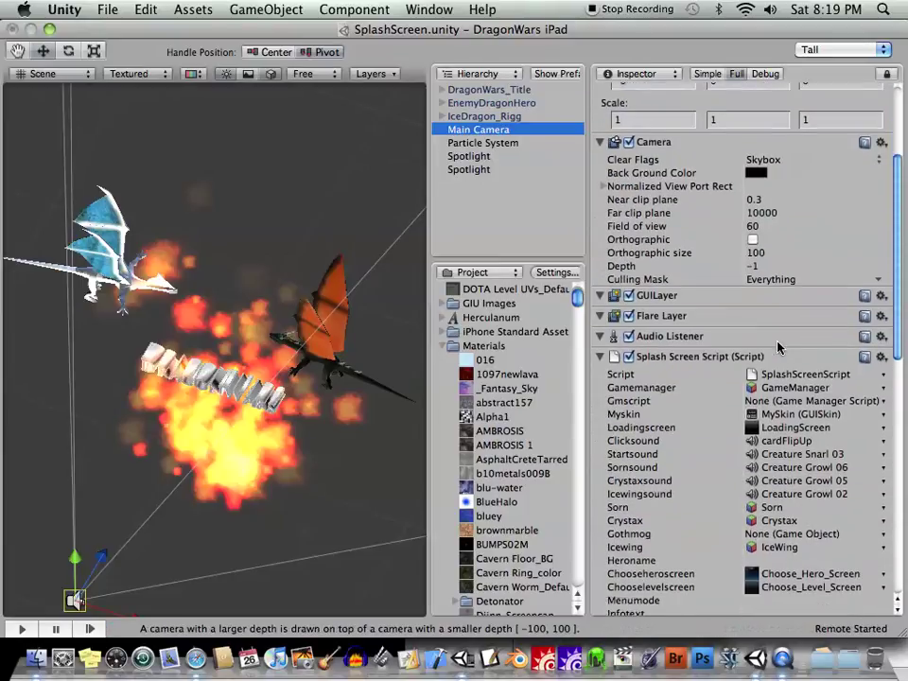
{"action": "scroll", "coordinate": [711, 336], "scroll_direction": "down", "scroll_amount": 1}
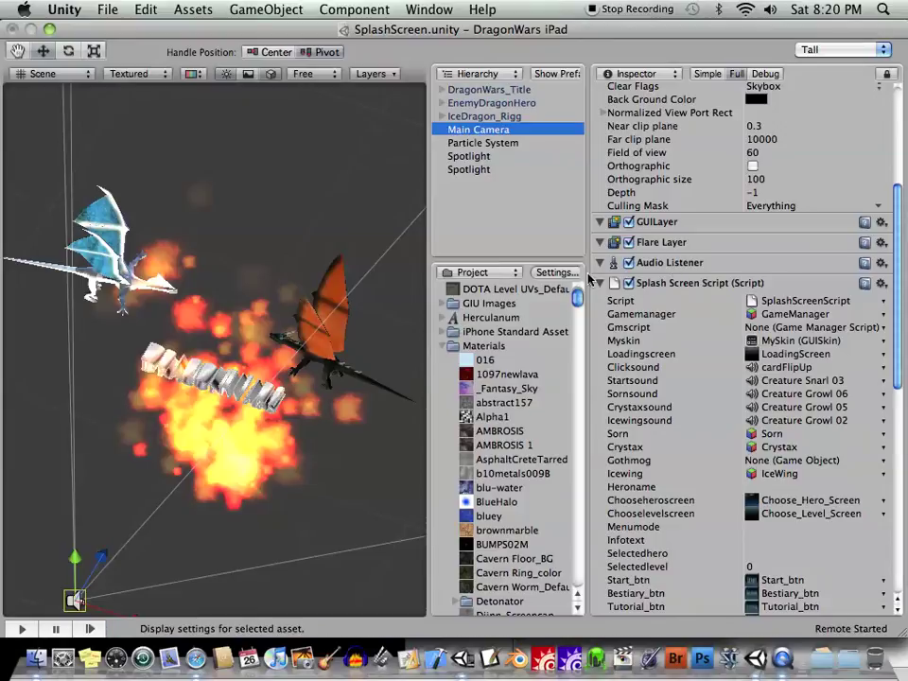
{"action": "scroll", "coordinate": [691, 317], "scroll_direction": "down", "scroll_amount": 7}
{"action": "scroll", "coordinate": [709, 170], "scroll_direction": "up", "scroll_amount": 3}
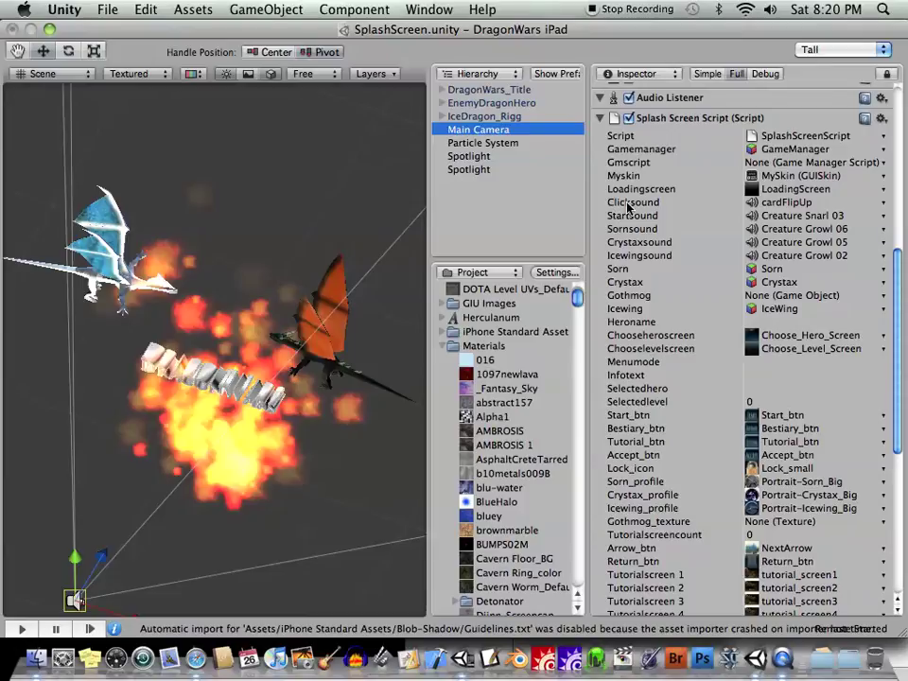
{"action": "scroll", "coordinate": [813, 241], "scroll_direction": "down", "scroll_amount": 10}
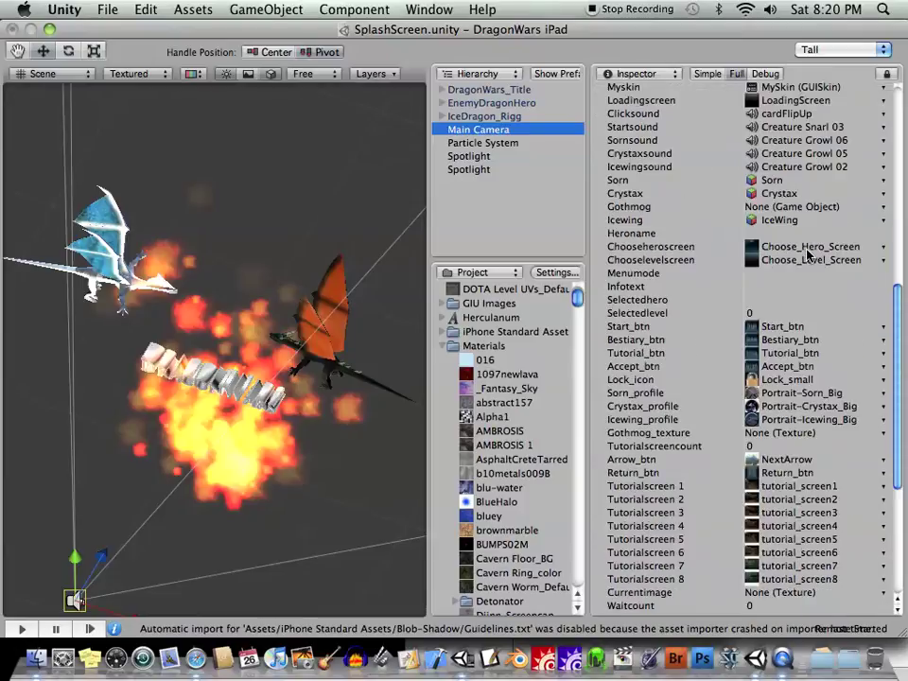
{"action": "scroll", "coordinate": [809, 251], "scroll_direction": "up", "scroll_amount": 15}
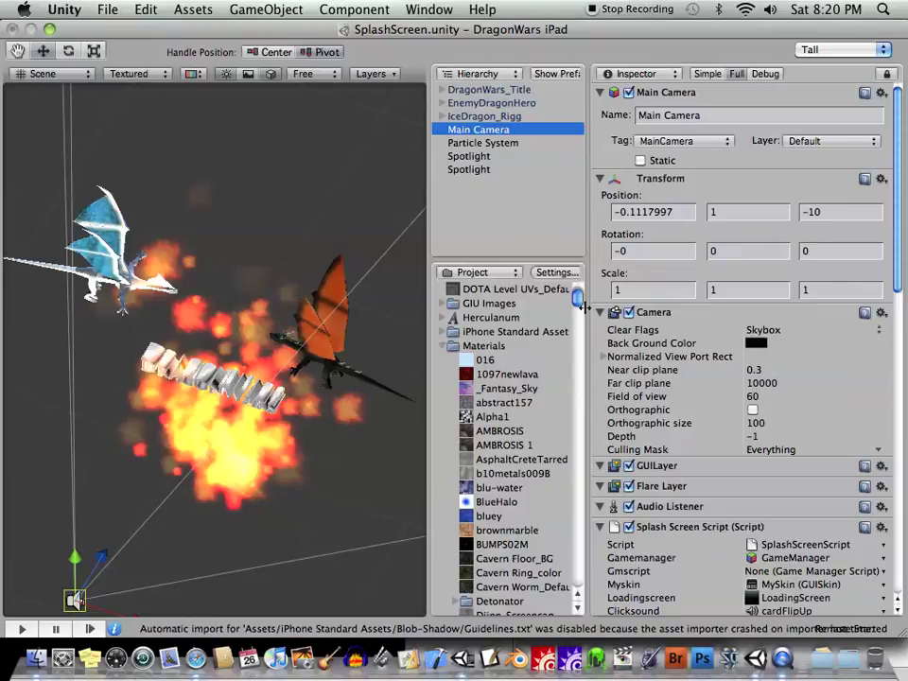
Step: Widen the Hierarchy and Project area at the Inspector's expense and collapse the Materials folder in the project assets
{"action": "left_click_drag", "start_coordinate": [584, 307], "coordinate": [666, 297]}
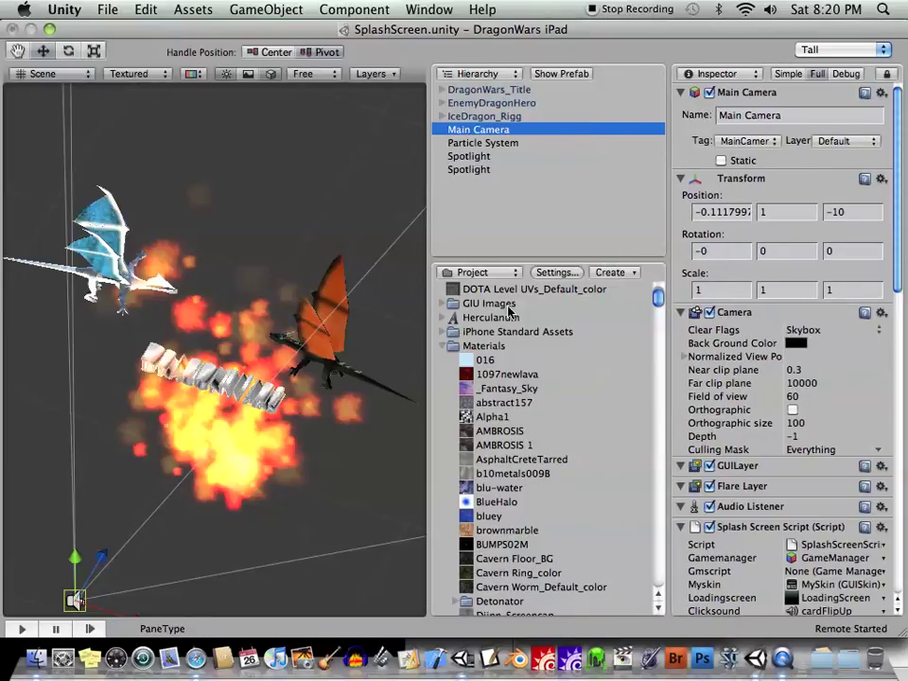
{"action": "scroll", "coordinate": [520, 336], "scroll_direction": "up", "scroll_amount": 2}
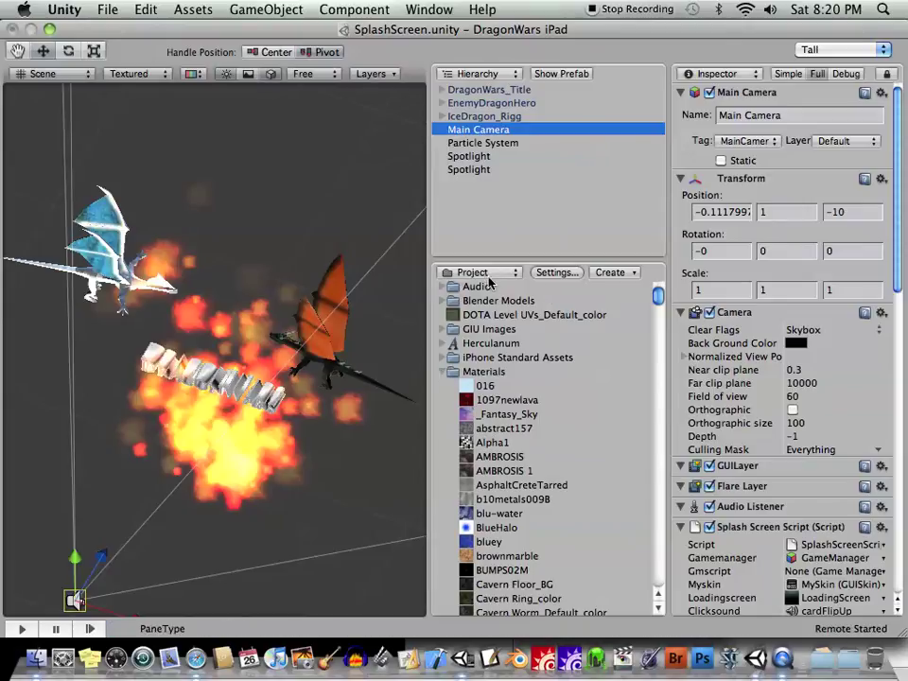
{"action": "left_click", "coordinate": [440, 374]}
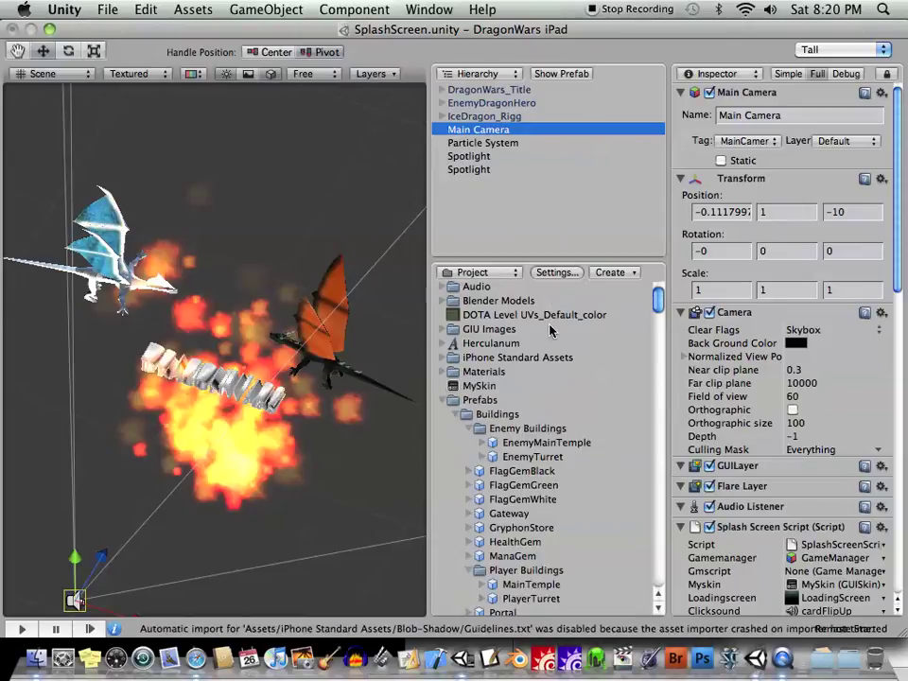
Step: Switch to Finder, compare the iPad project's DragonWars and Assets folders, and return to the DragonWars iPad project in Unity
{"action": "left_click", "coordinate": [38, 659]}
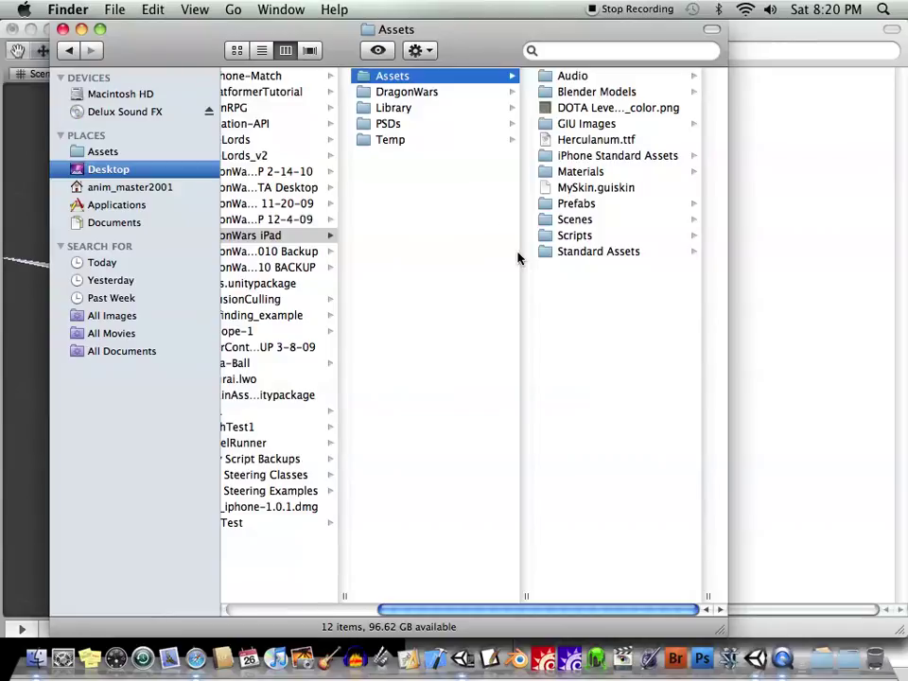
{"action": "left_click", "coordinate": [430, 93]}
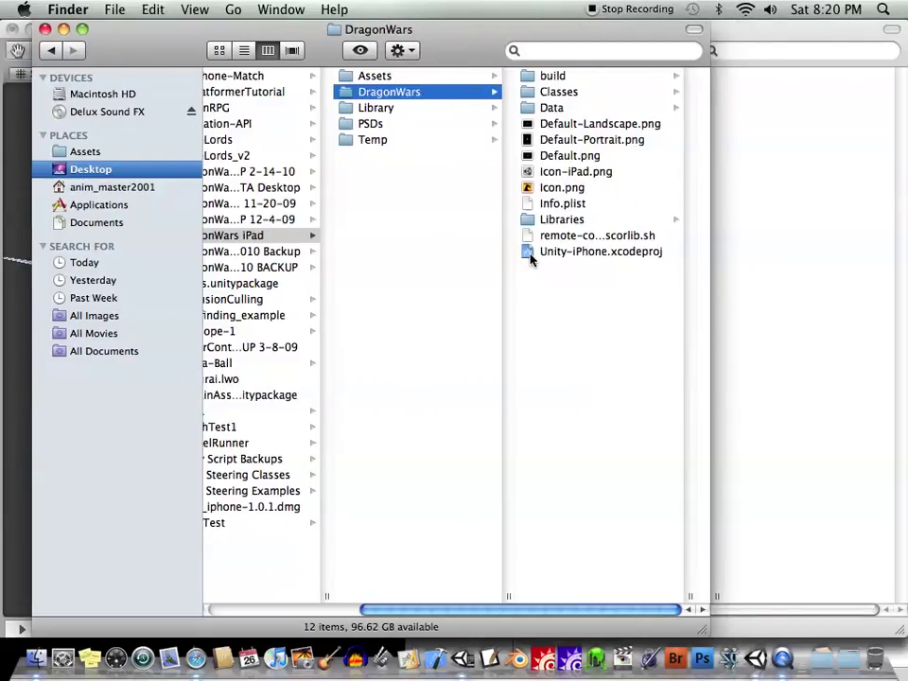
{"action": "left_click", "coordinate": [389, 77]}
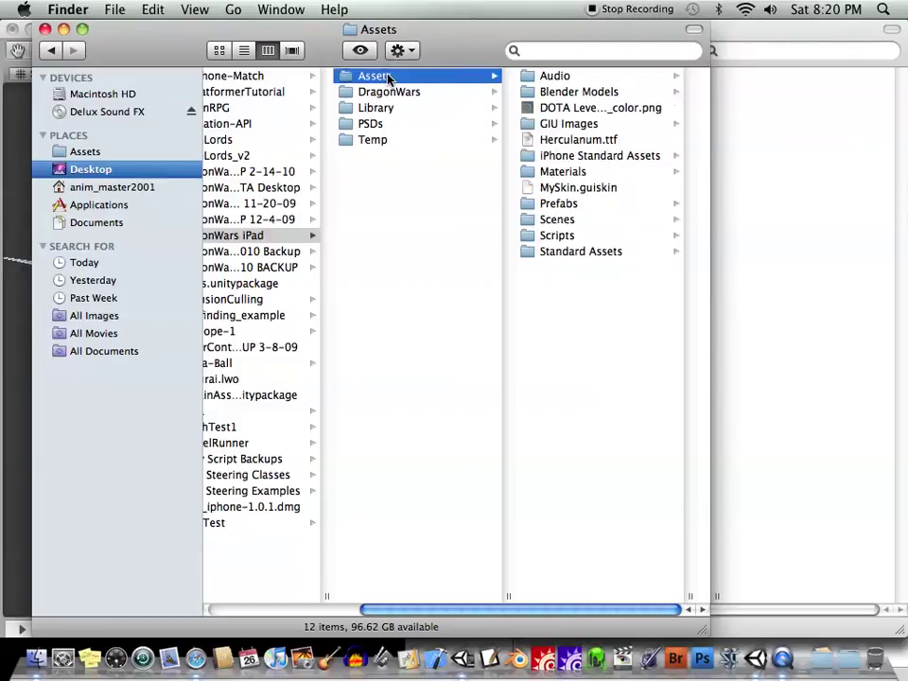
{"action": "left_click_drag", "start_coordinate": [458, 63], "coordinate": [431, 59]}
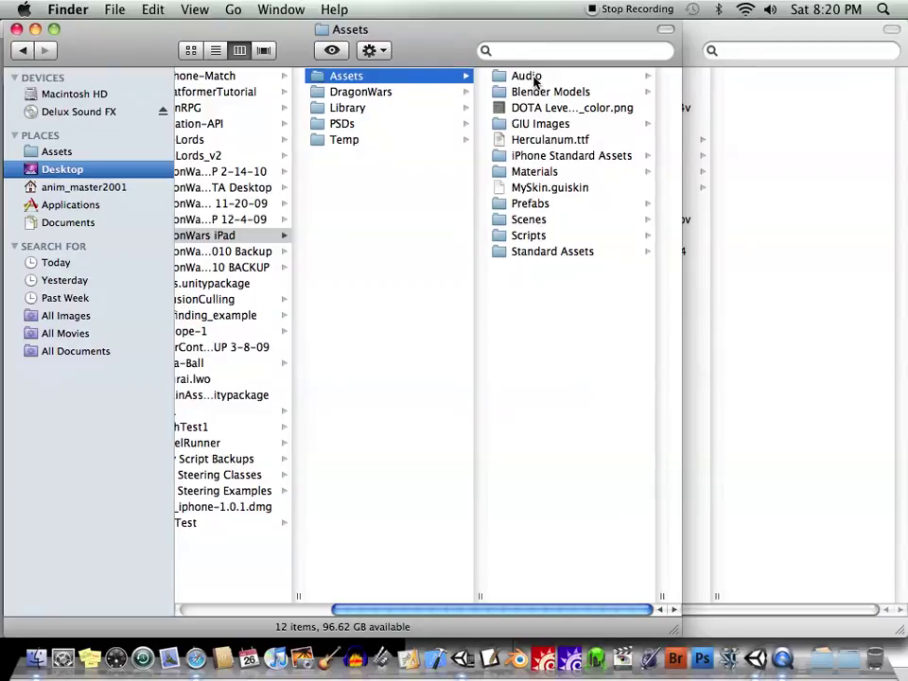
{"action": "left_click", "coordinate": [463, 659]}
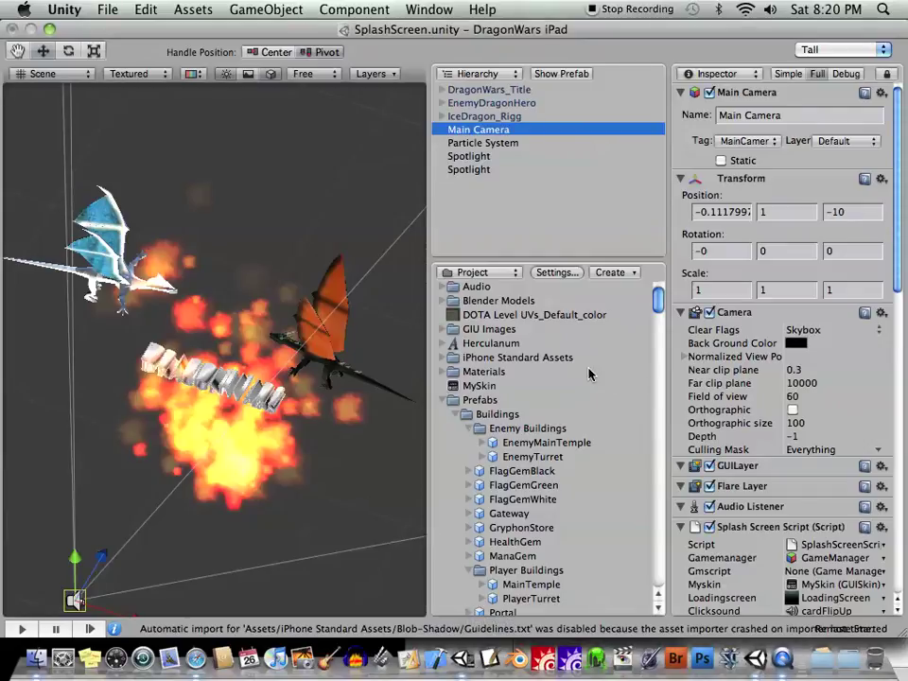
Step: Switch to Finder and browse the Blender Models, GIU Images, Materials, Prefabs, Scenes and Scripts folders inside Assets
{"action": "left_click", "coordinate": [36, 658]}
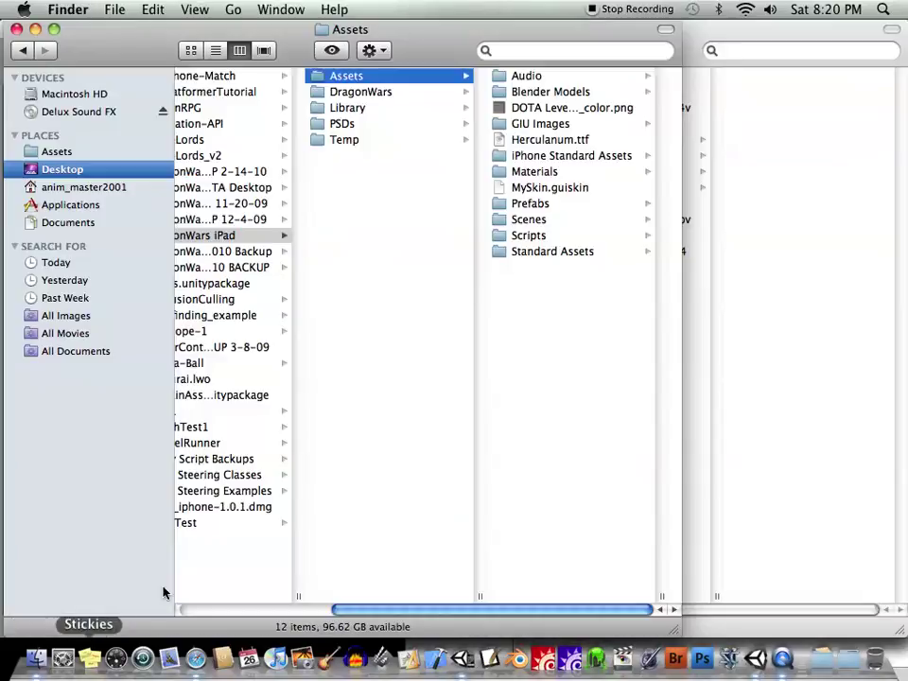
{"action": "left_click", "coordinate": [579, 95]}
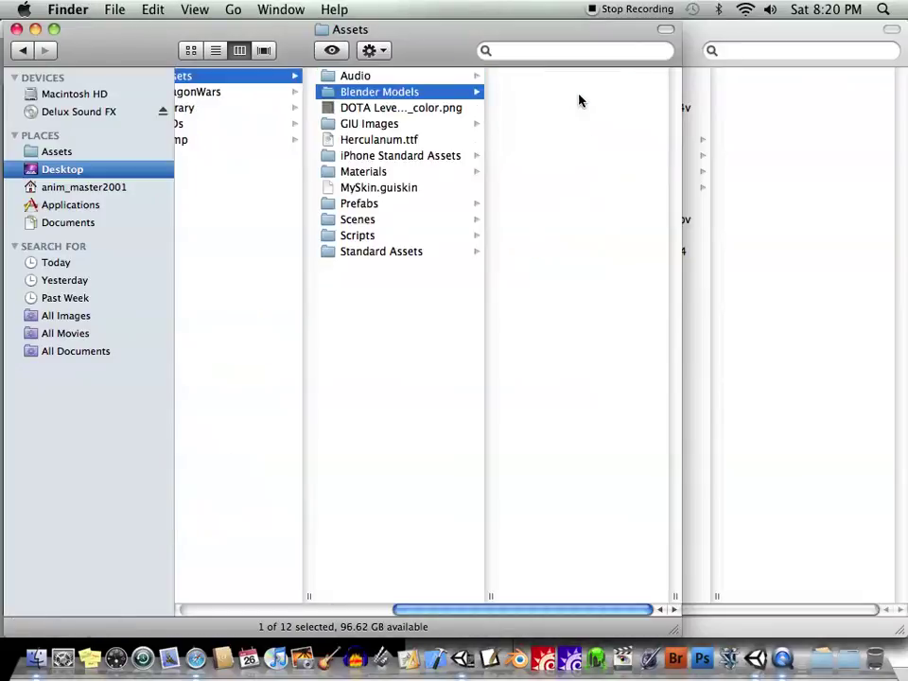
{"action": "left_click", "coordinate": [377, 125]}
{"action": "left_click", "coordinate": [377, 173]}
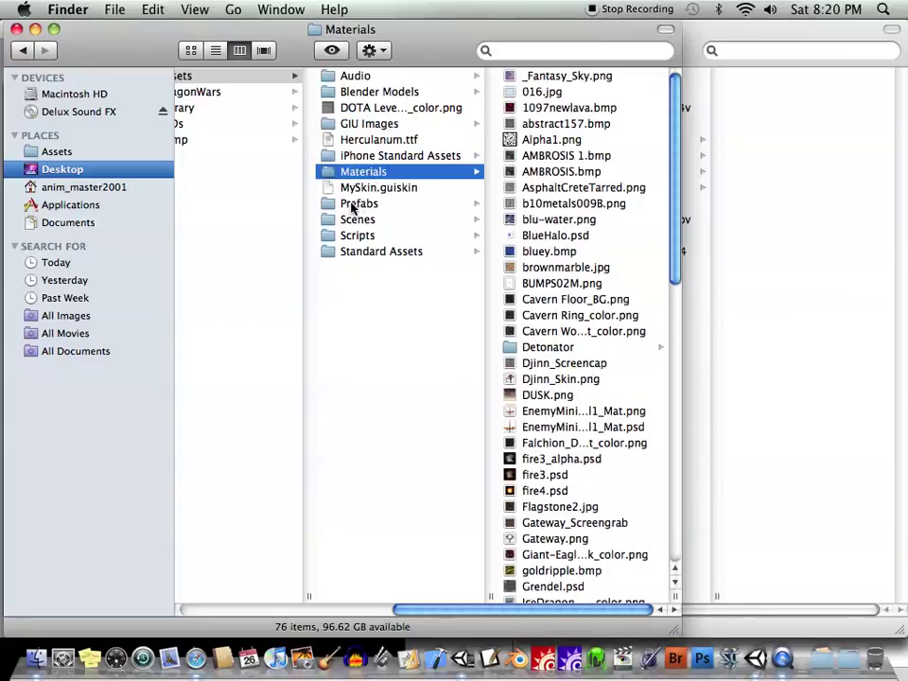
{"action": "left_click", "coordinate": [360, 203]}
{"action": "left_click", "coordinate": [364, 220]}
{"action": "left_click", "coordinate": [367, 237]}
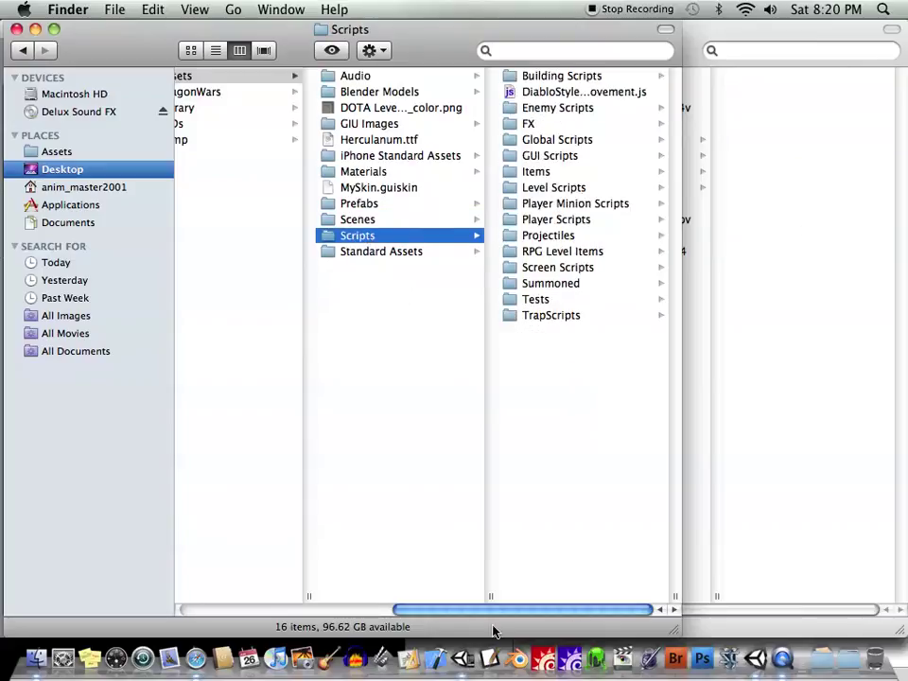
Step: Switch back to the DragonWars iPad project in Unity and orbit the scene around the dragons, title and camera
{"action": "left_click", "coordinate": [463, 660]}
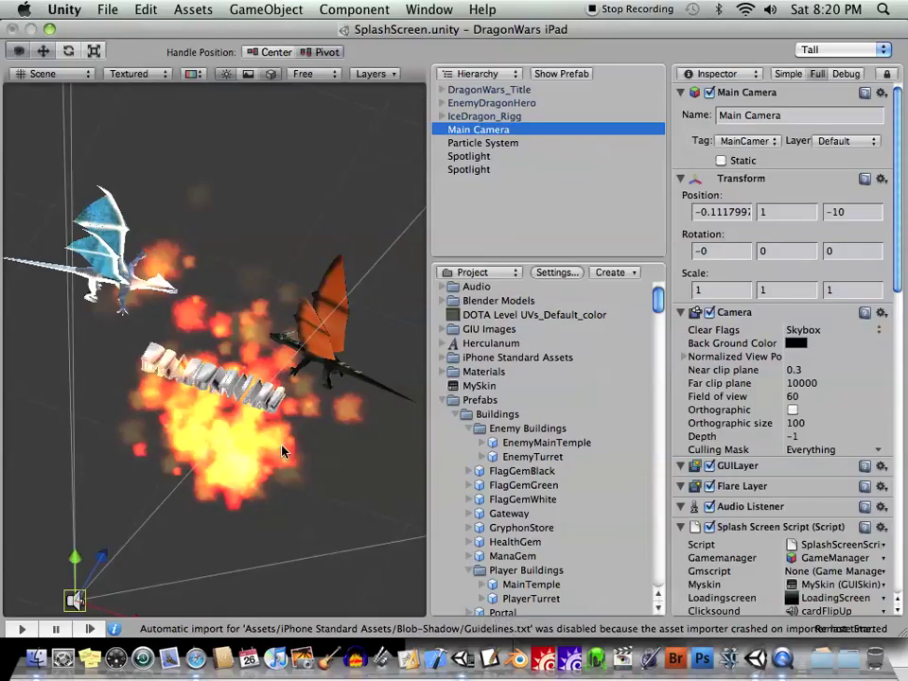
{"action": "left_click_drag", "start_coordinate": [338, 328], "coordinate": [299, 321], "text": "alt"}
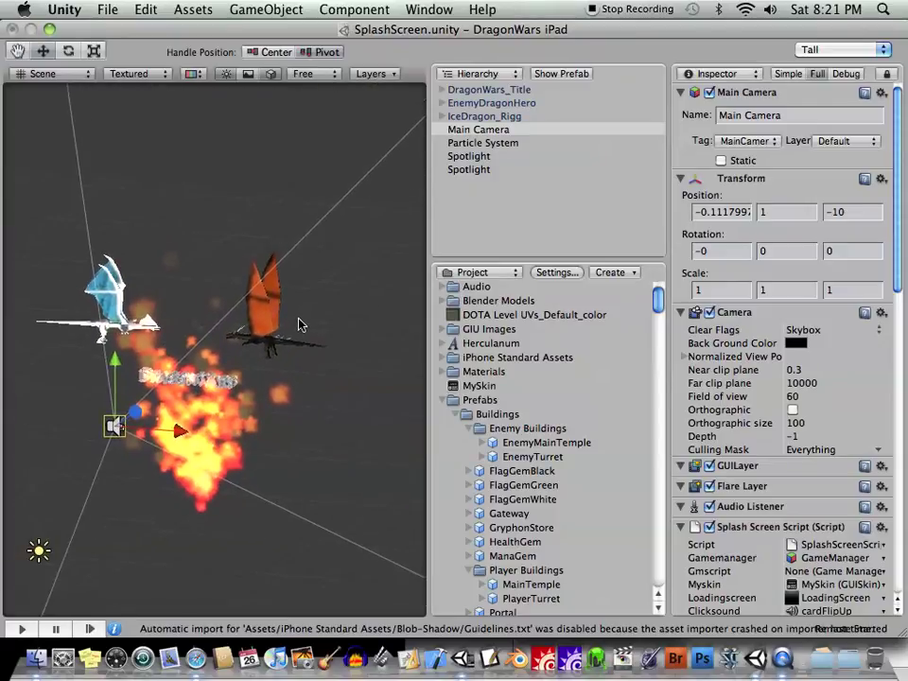